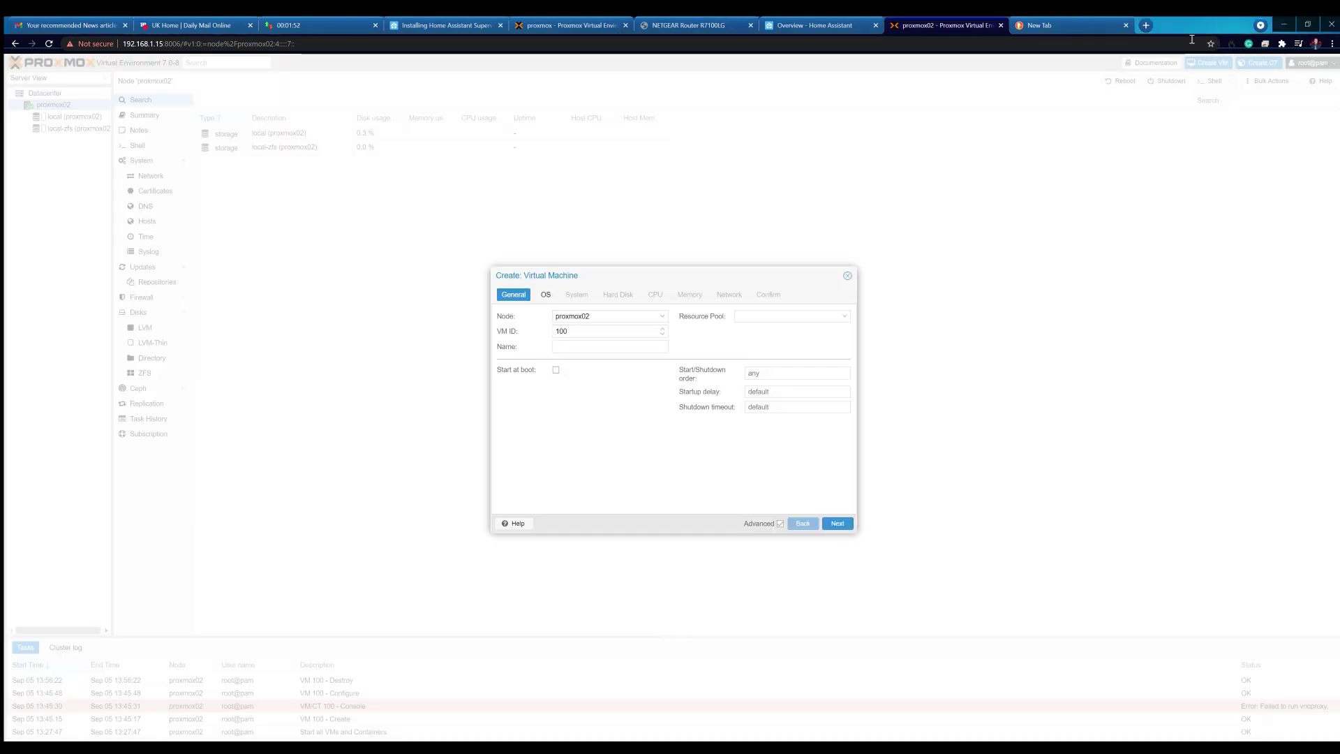
Step: Name the virtual machine Home-Assistant-Supervised and set its operating system source to not use any media
left_click(604, 344)
type("Home-Assistant-Supervised")
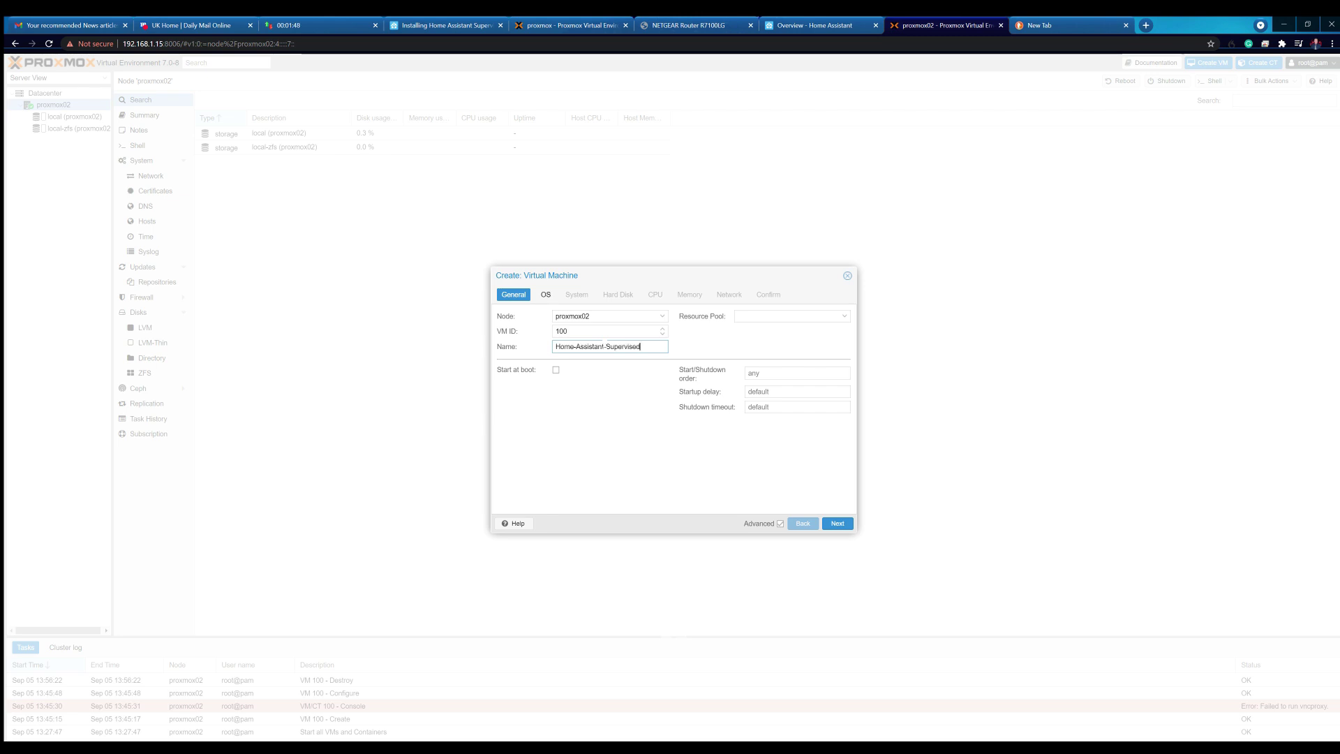
left_click(838, 523)
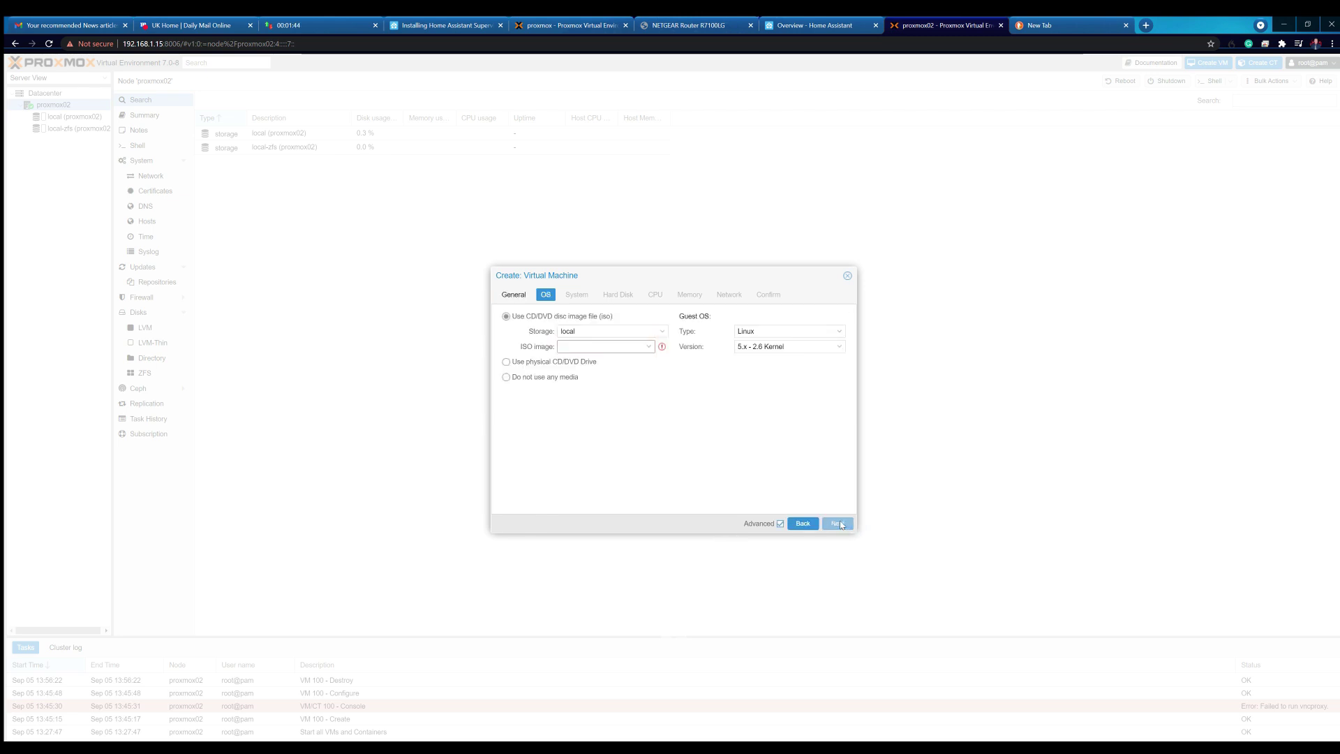
left_click(506, 377)
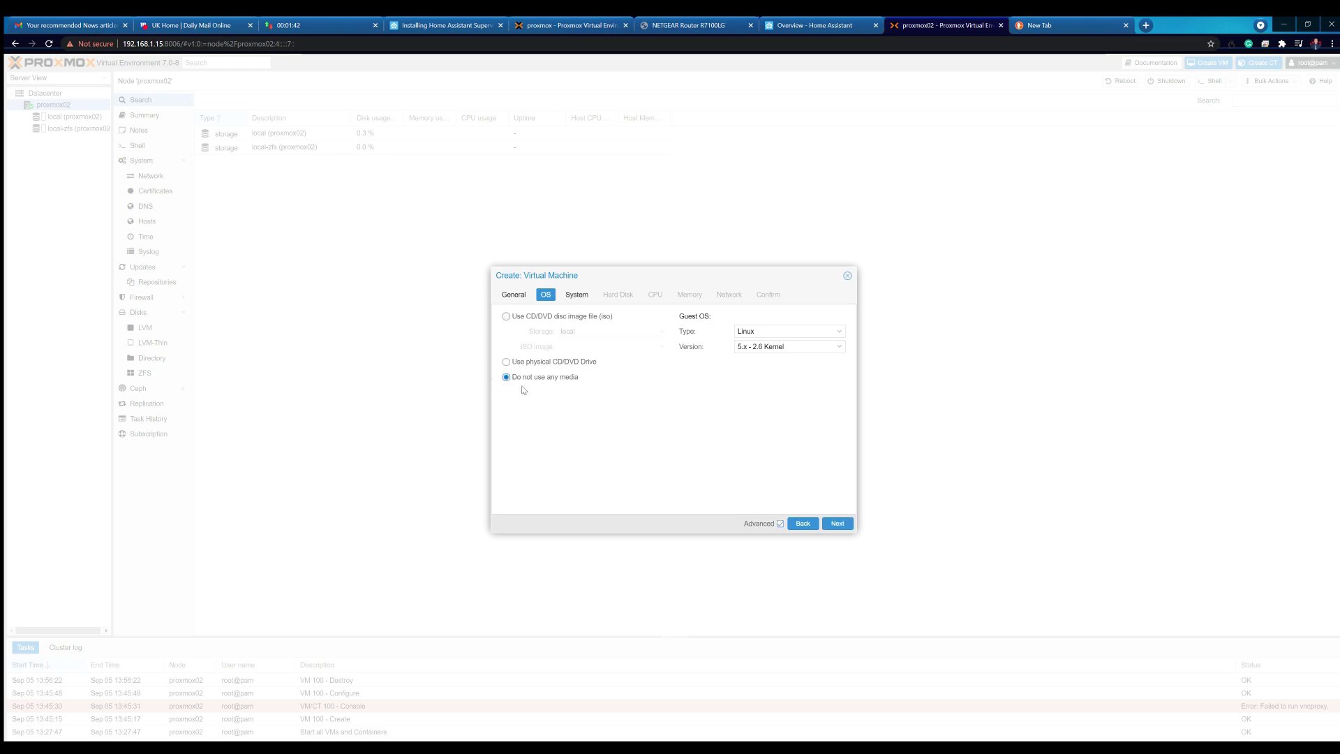
left_click(836, 523)
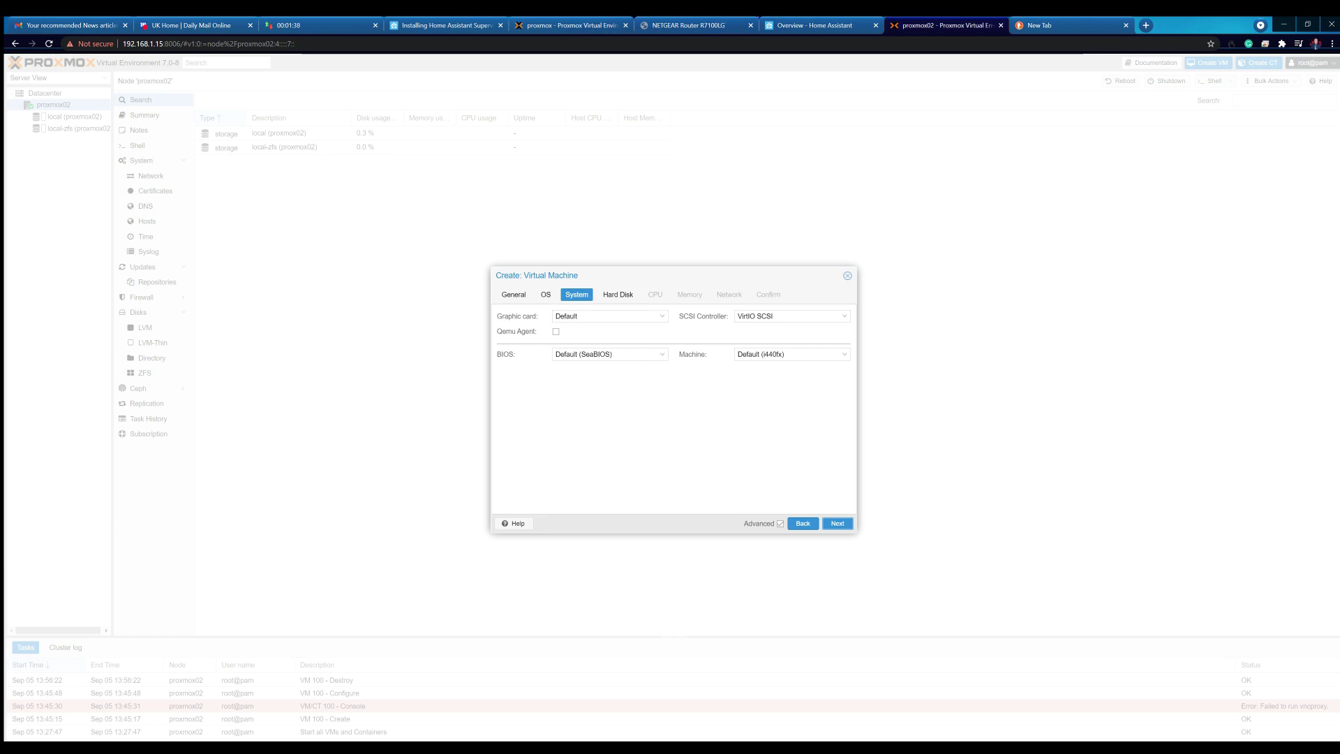
Step: Set the virtual machine's BIOS to OVMF (UEFI) and store its EFI disk on local-zfs
left_click(658, 353)
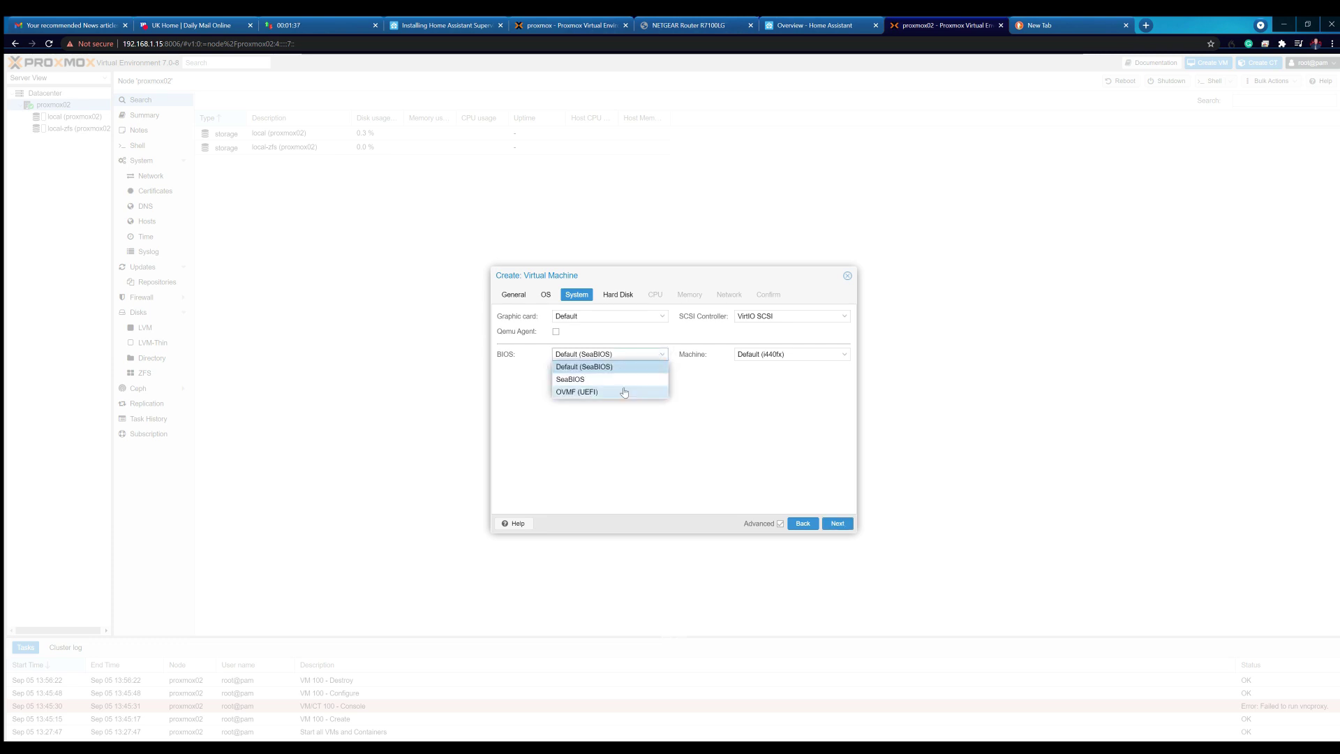
left_click(625, 390)
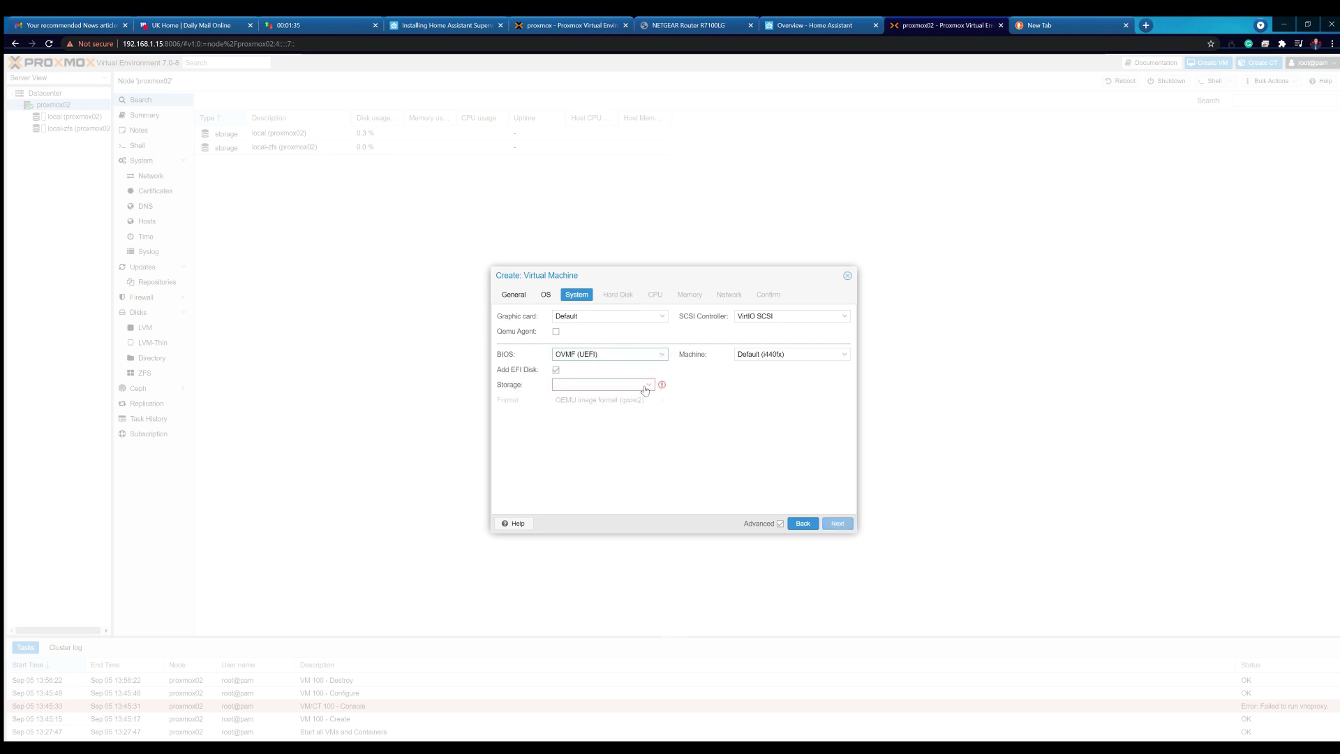
left_click(644, 385)
left_click(621, 412)
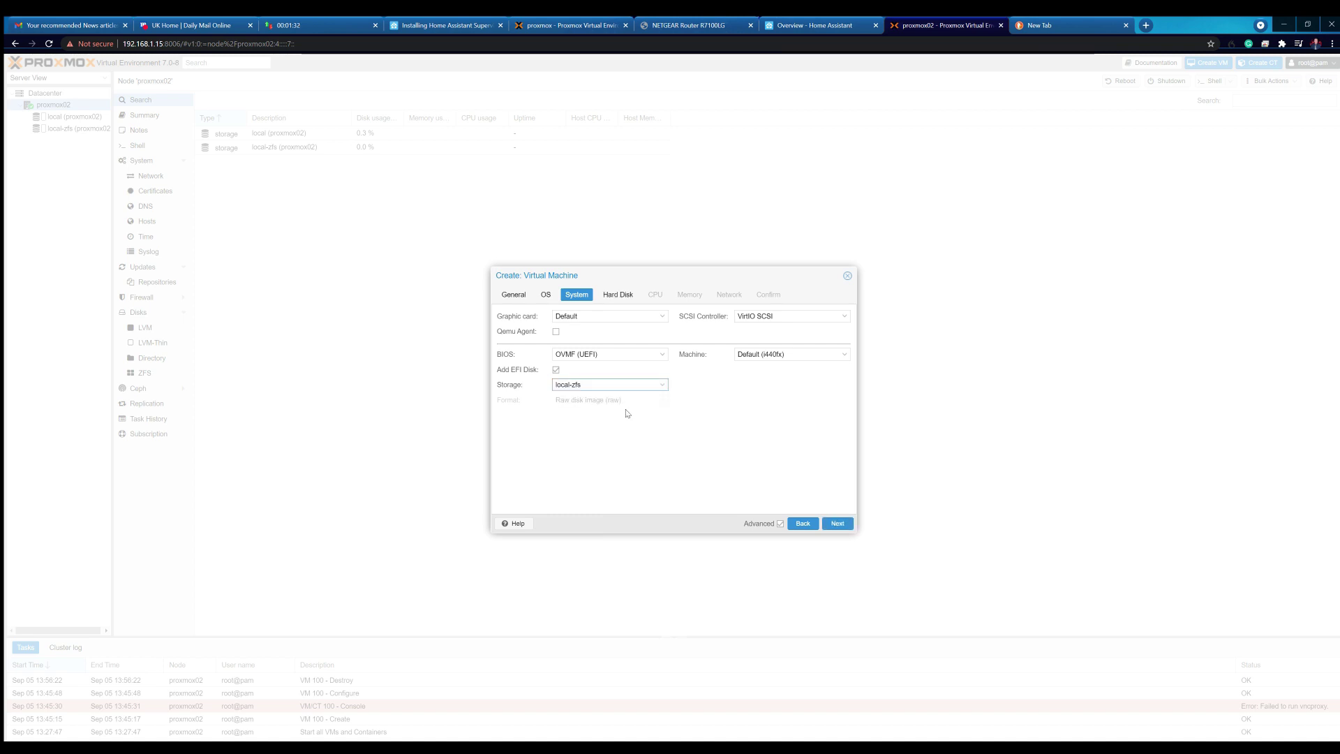
left_click(832, 519)
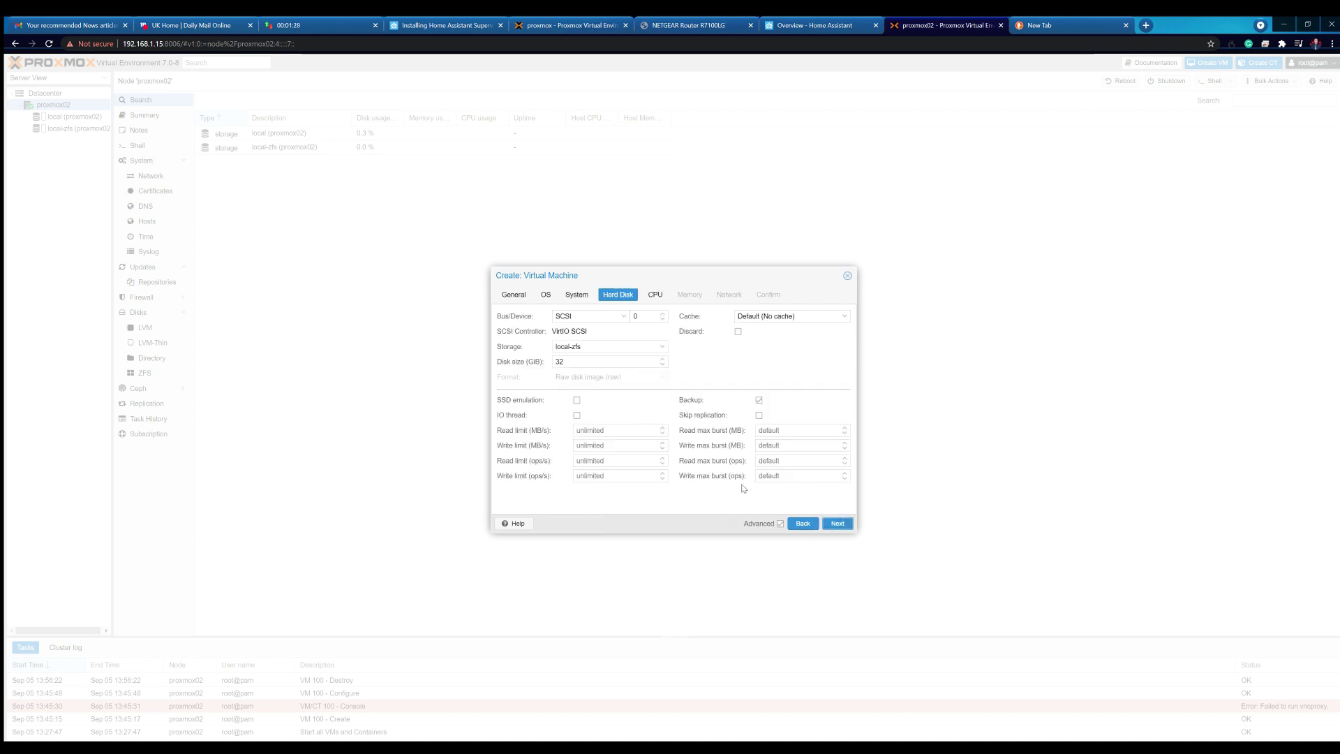
Step: Keep the default hard disk settings and assign 2 CPU cores to the virtual machine
left_click(835, 522)
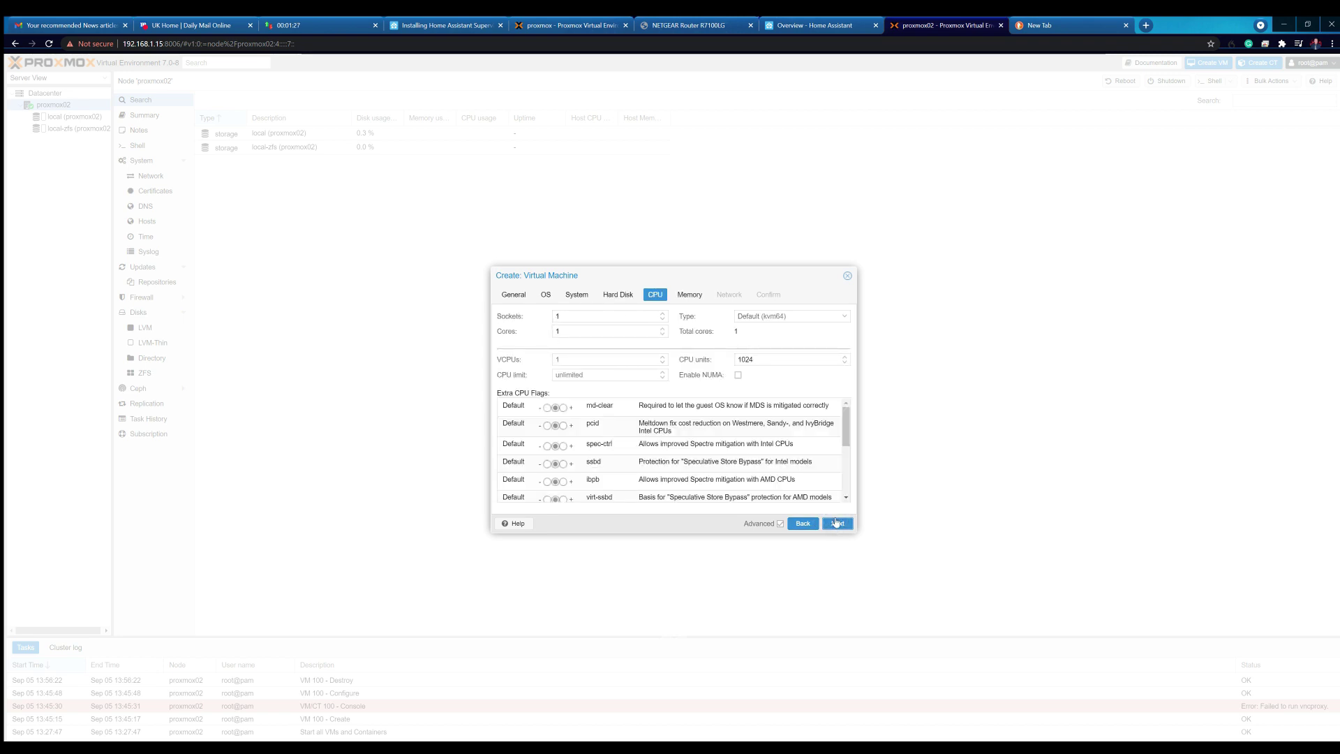
double_click(558, 330)
type("2")
left_click(830, 523)
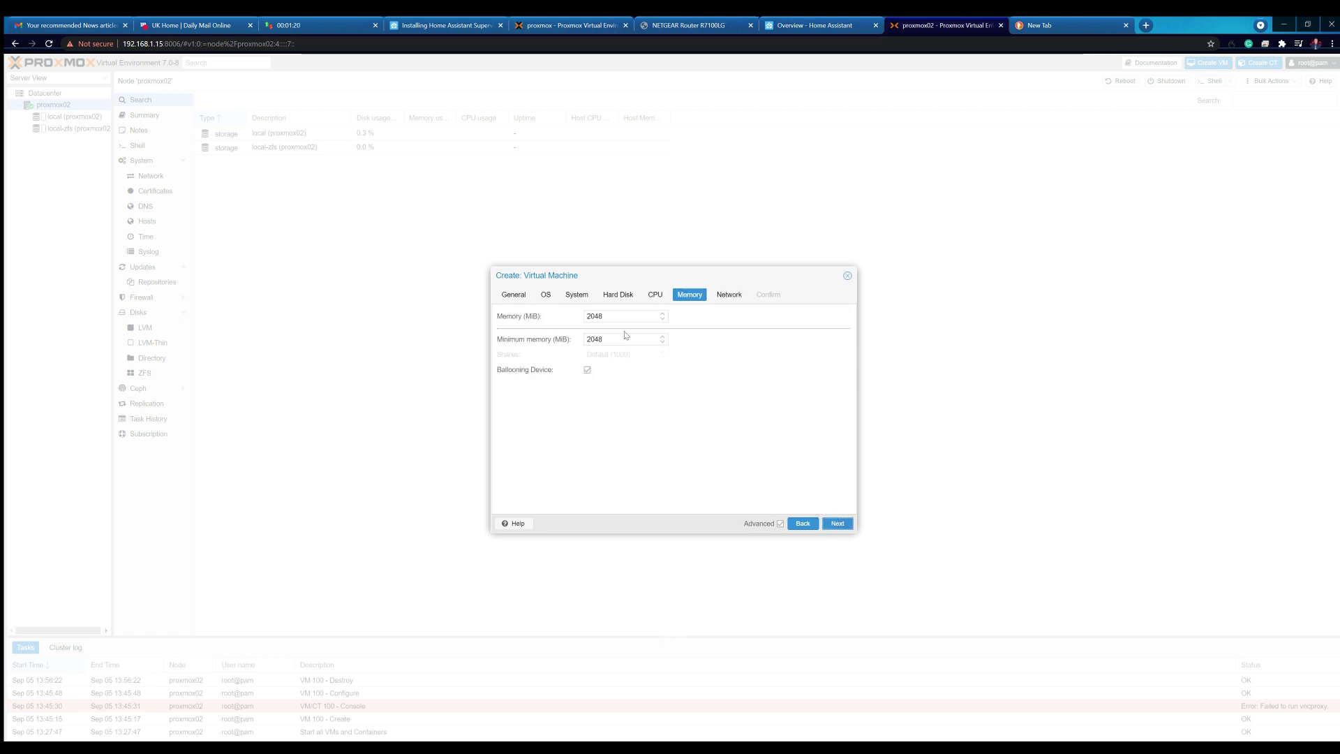
Step: Set the memory to 4096 MiB and create the virtual machine with the default network settings
double_click(600, 316)
type("4096")
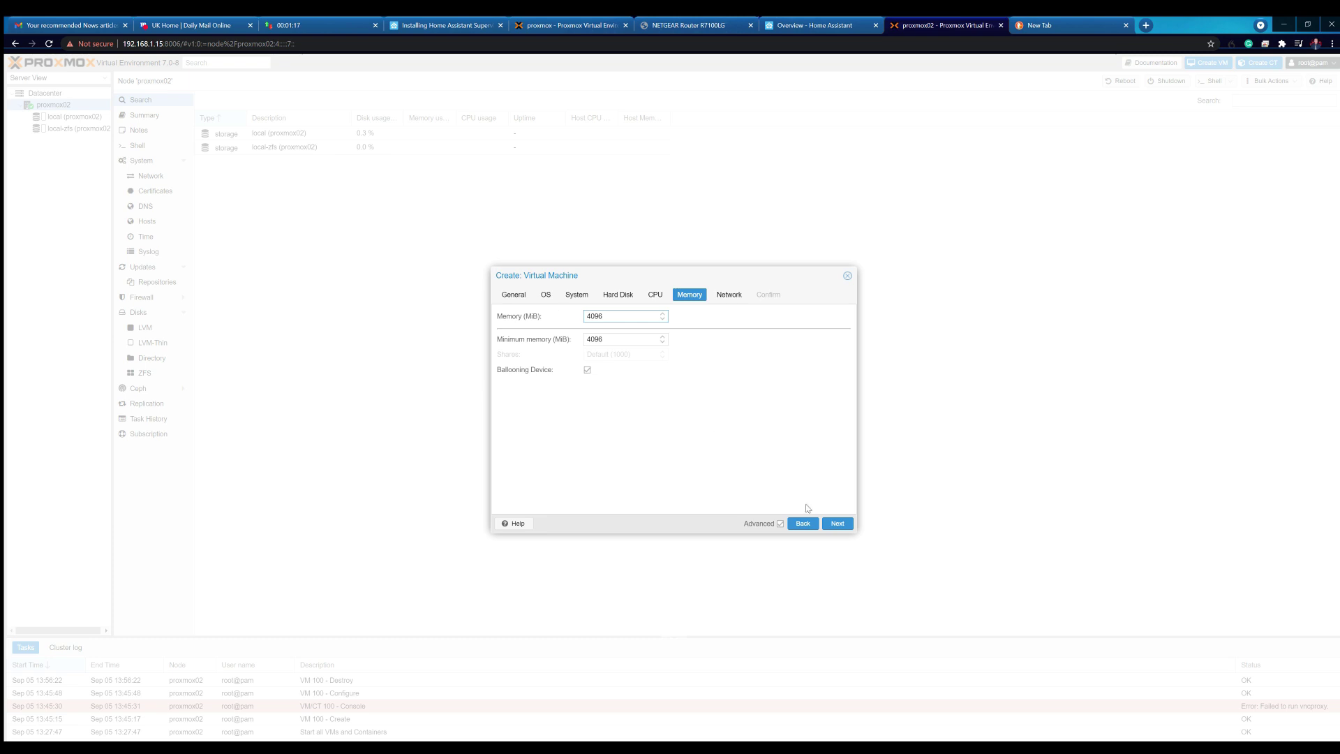
left_click(837, 520)
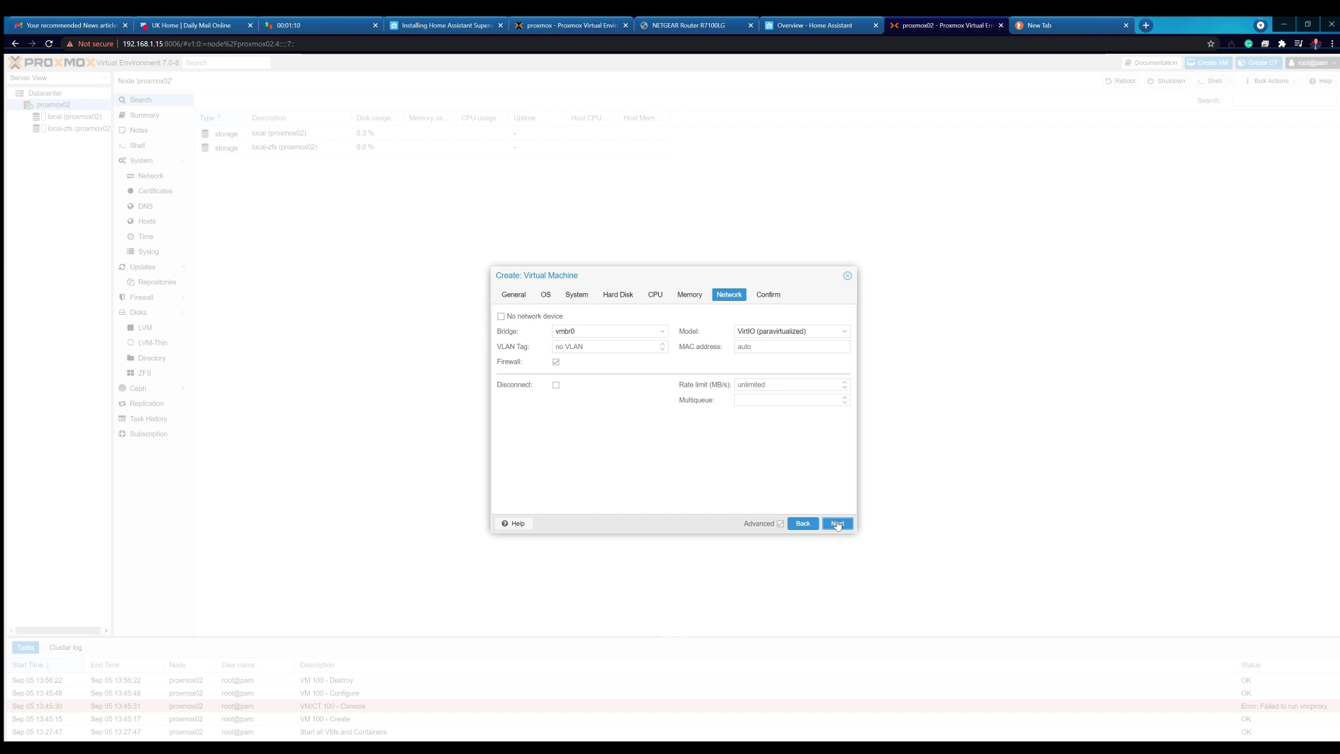
left_click(837, 523)
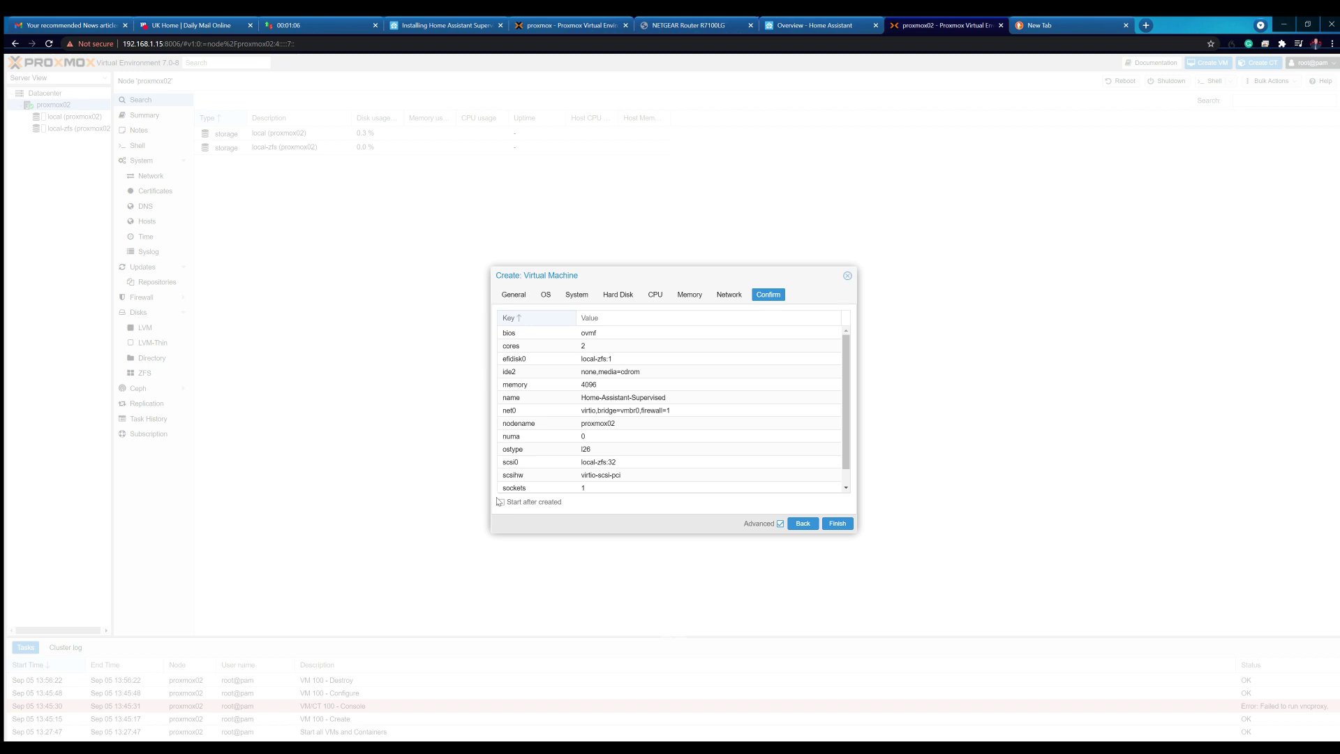
left_click(834, 524)
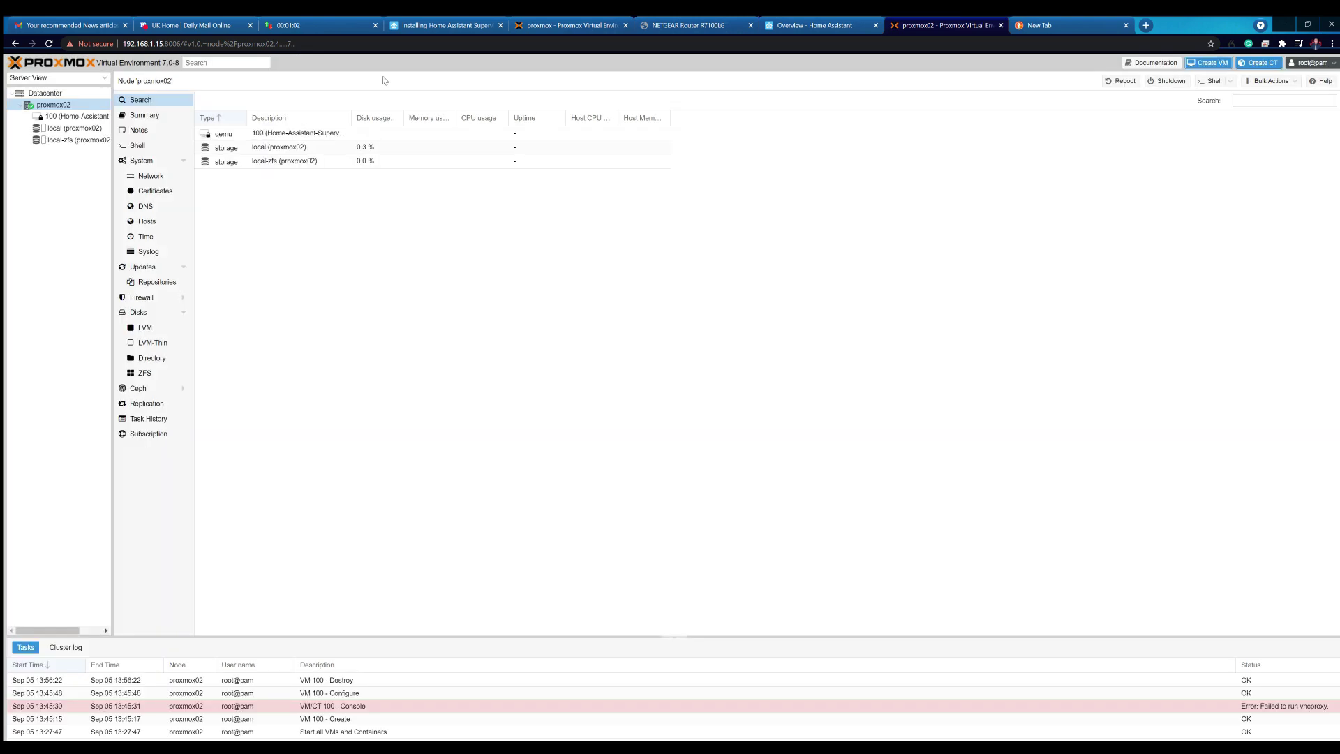
Step: Detach the scsi0 hard disk from the Home-Assistant-Supervised virtual machine and remove the leftover unused disk
left_click(81, 115)
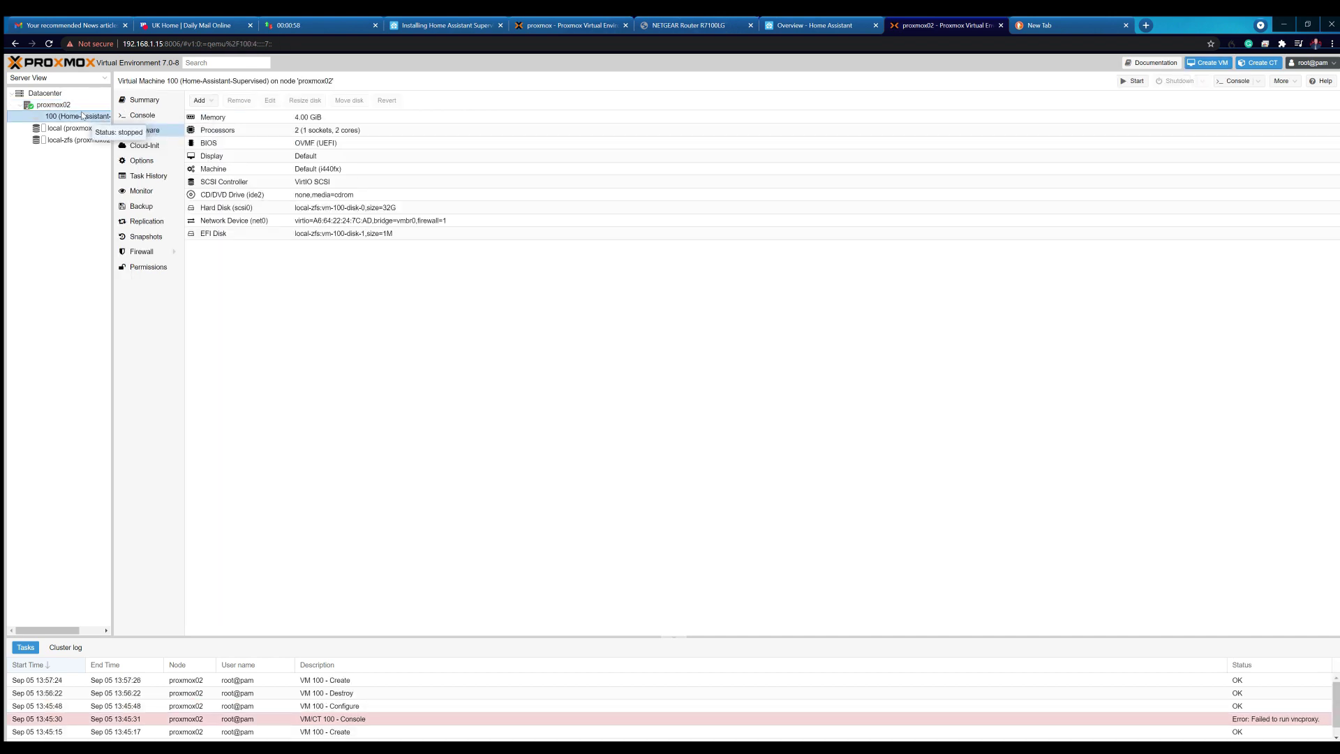
left_click(307, 208)
left_click(232, 99)
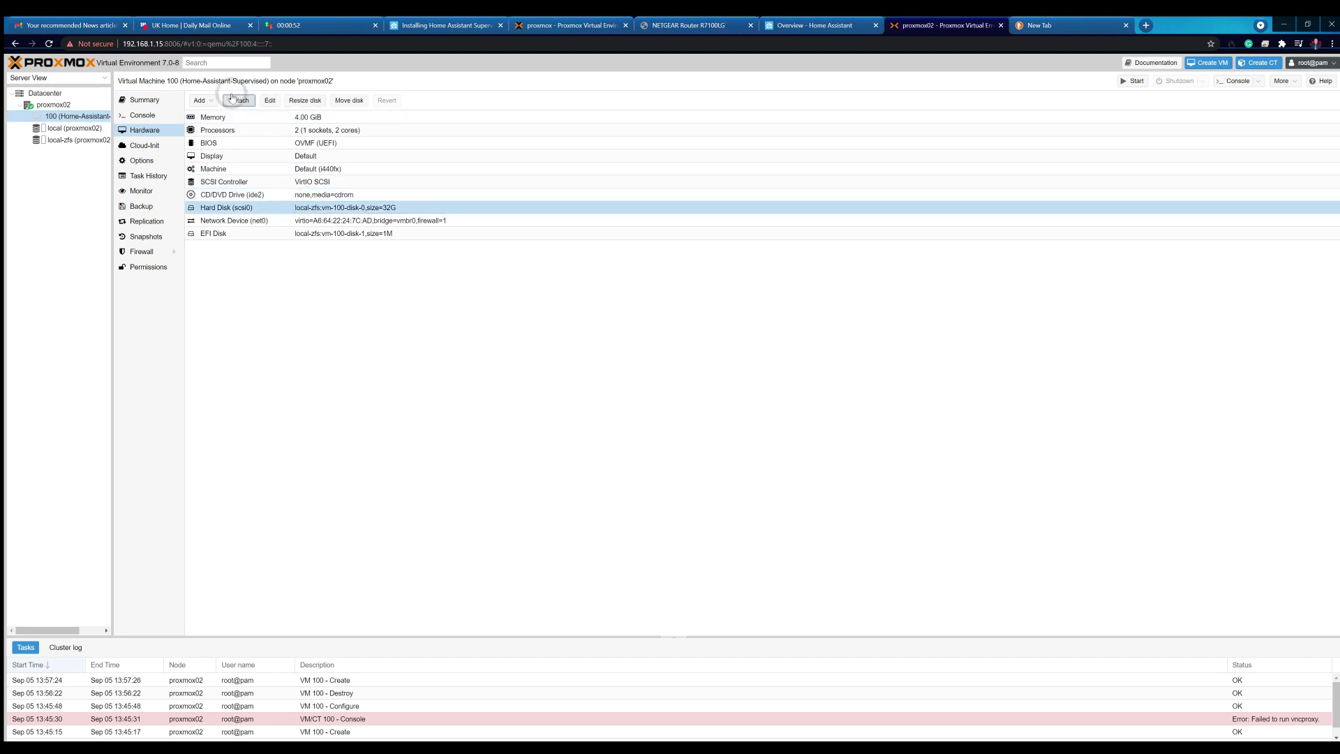
left_click(638, 423)
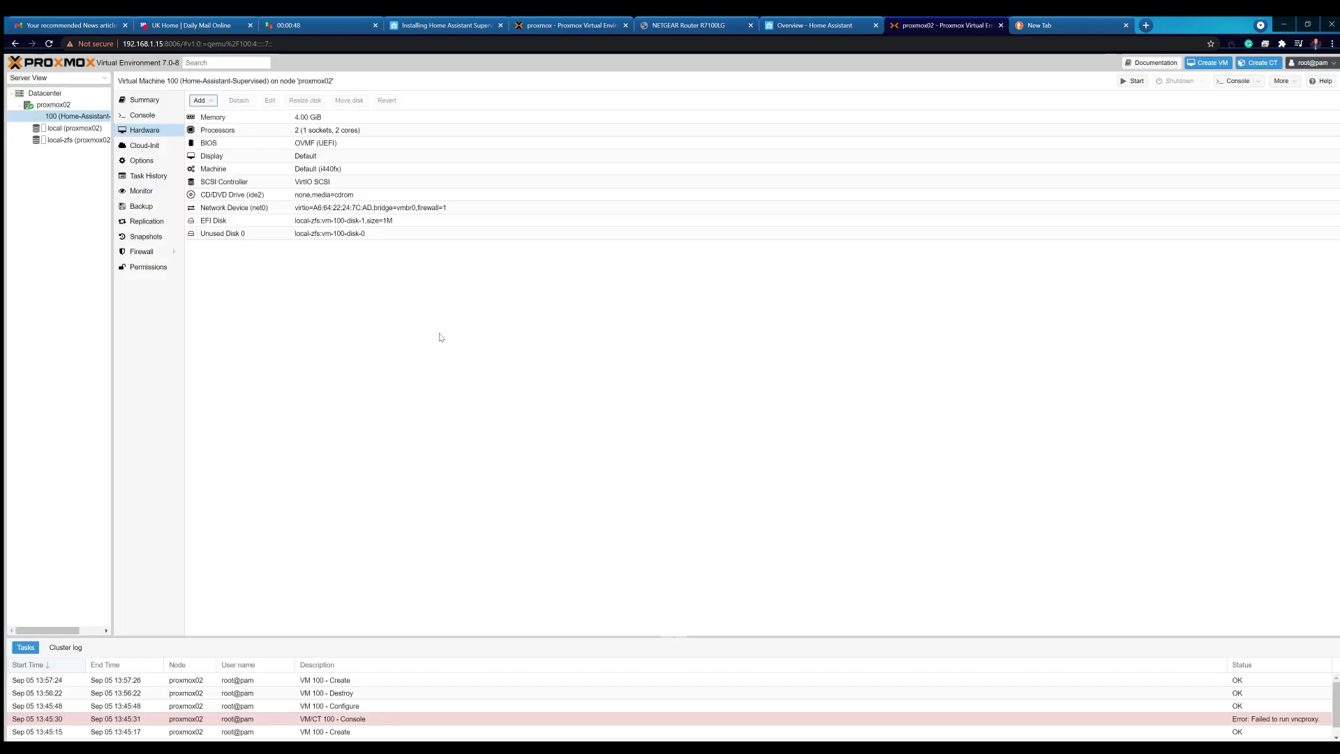
left_click(335, 228)
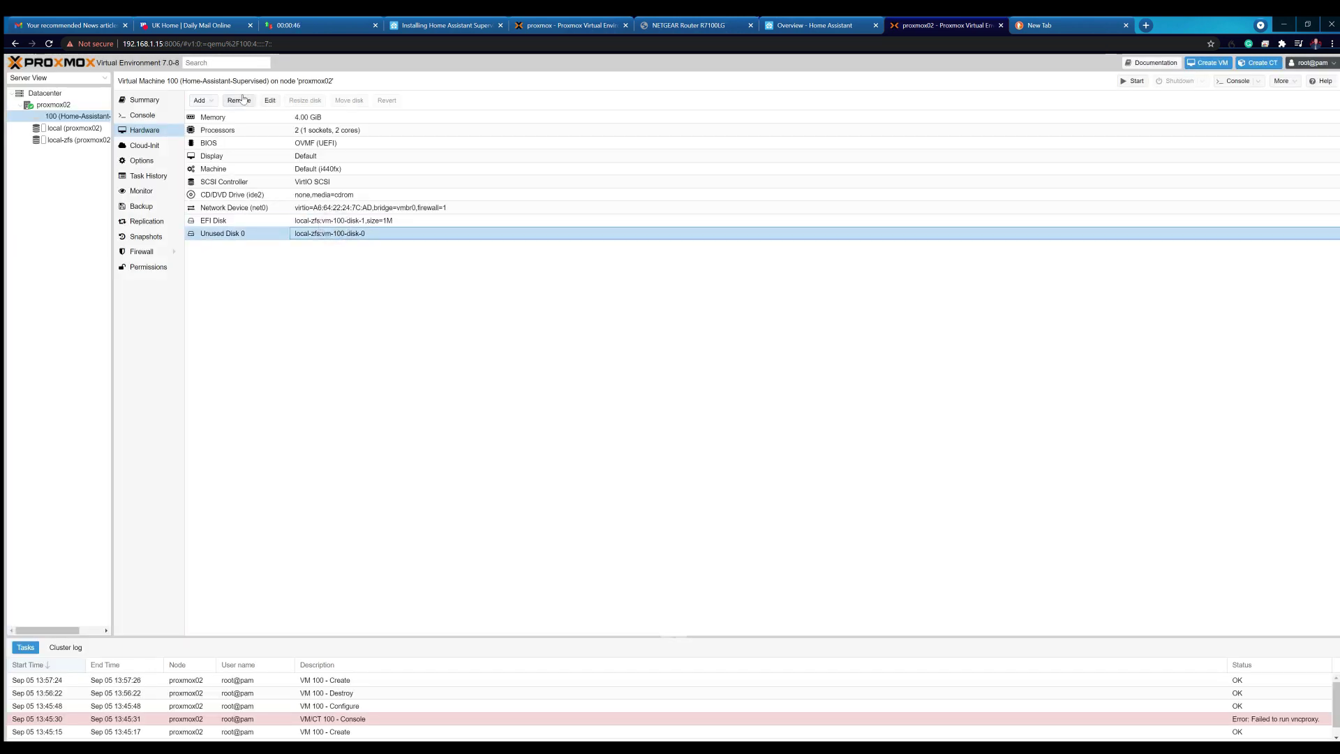
left_click(239, 101)
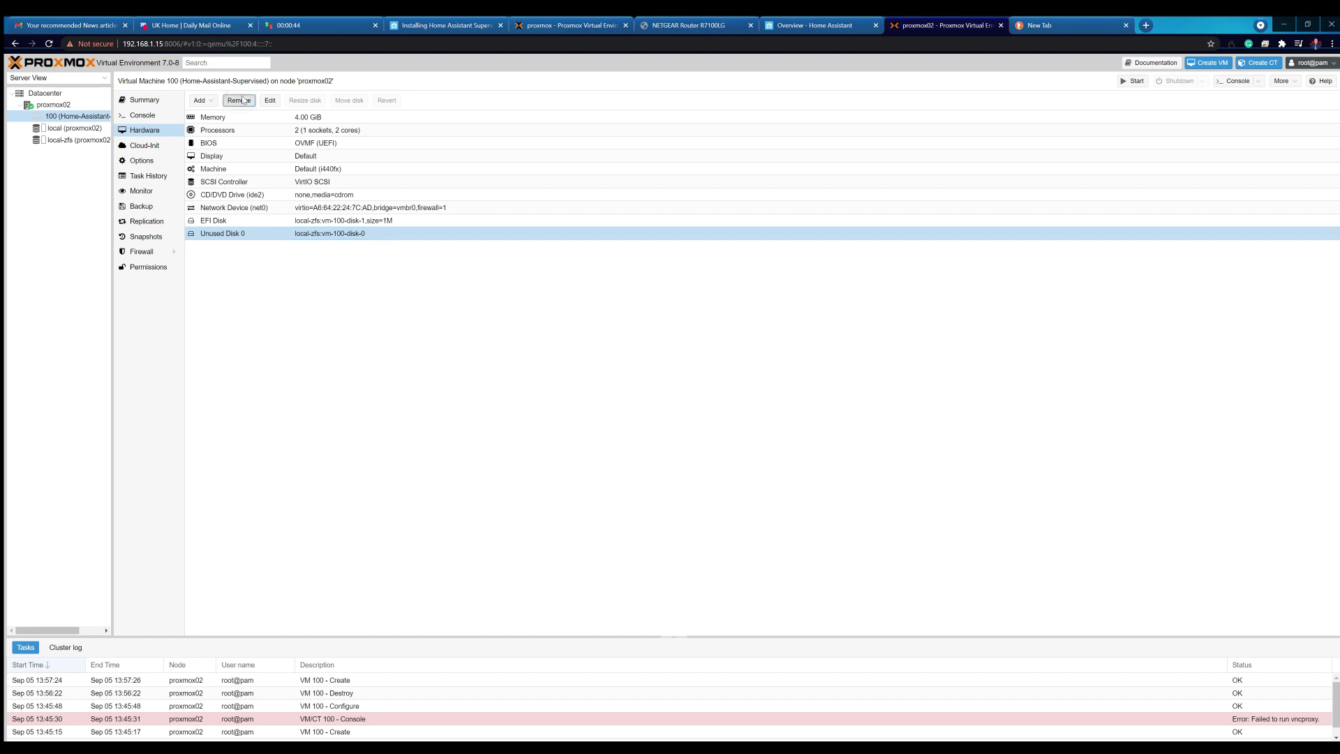
left_click(653, 426)
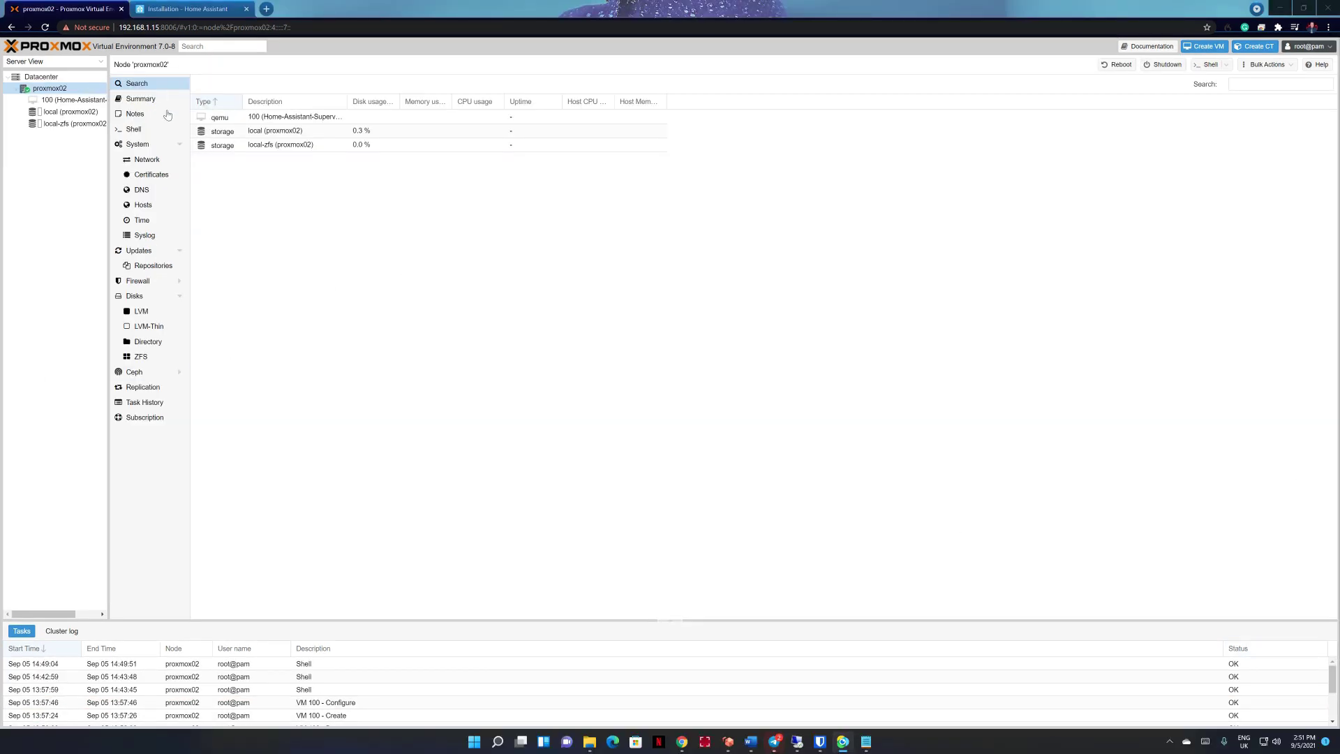
Step: Open Home Assistant's Alternative installation page and copy the link address of the KVM/Proxmox (.qcow2) image
left_click(193, 9)
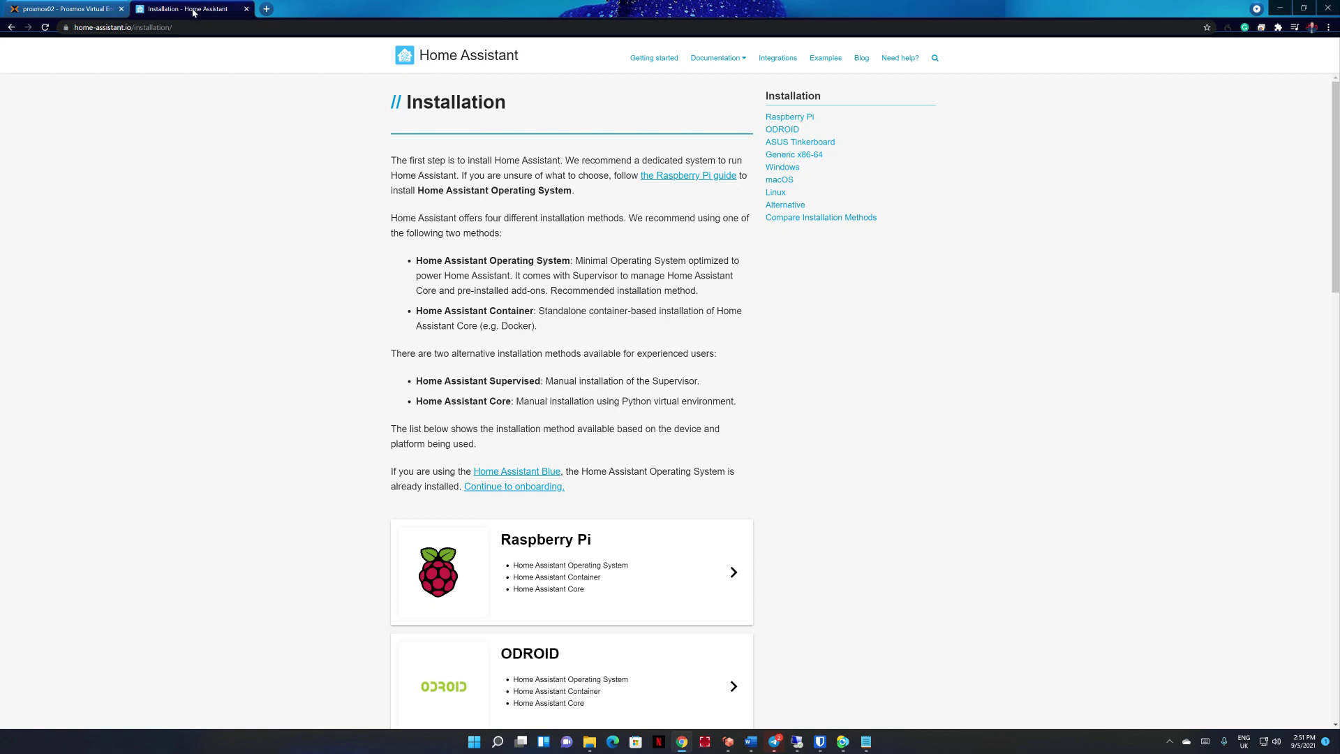
scroll(569, 312, "down", 3)
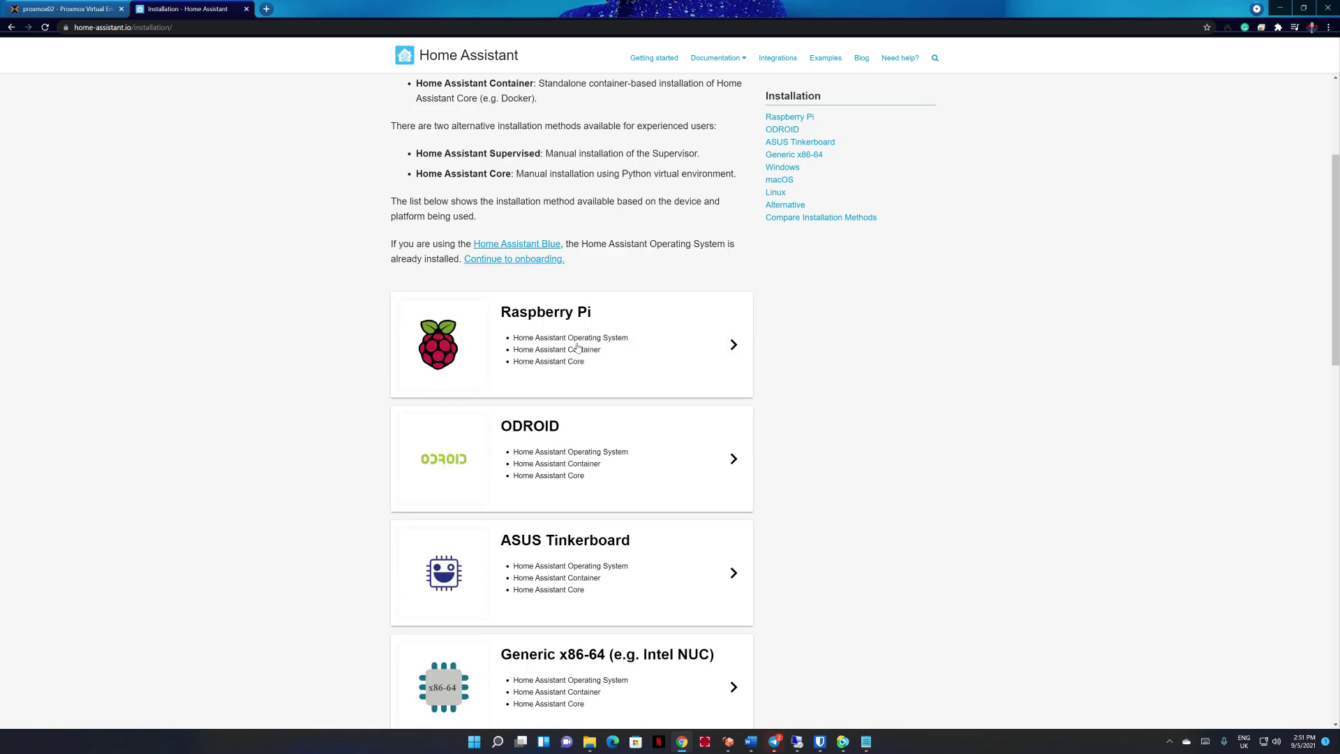
scroll(1023, 563, "down", 8)
scroll(1078, 562, "down", 3)
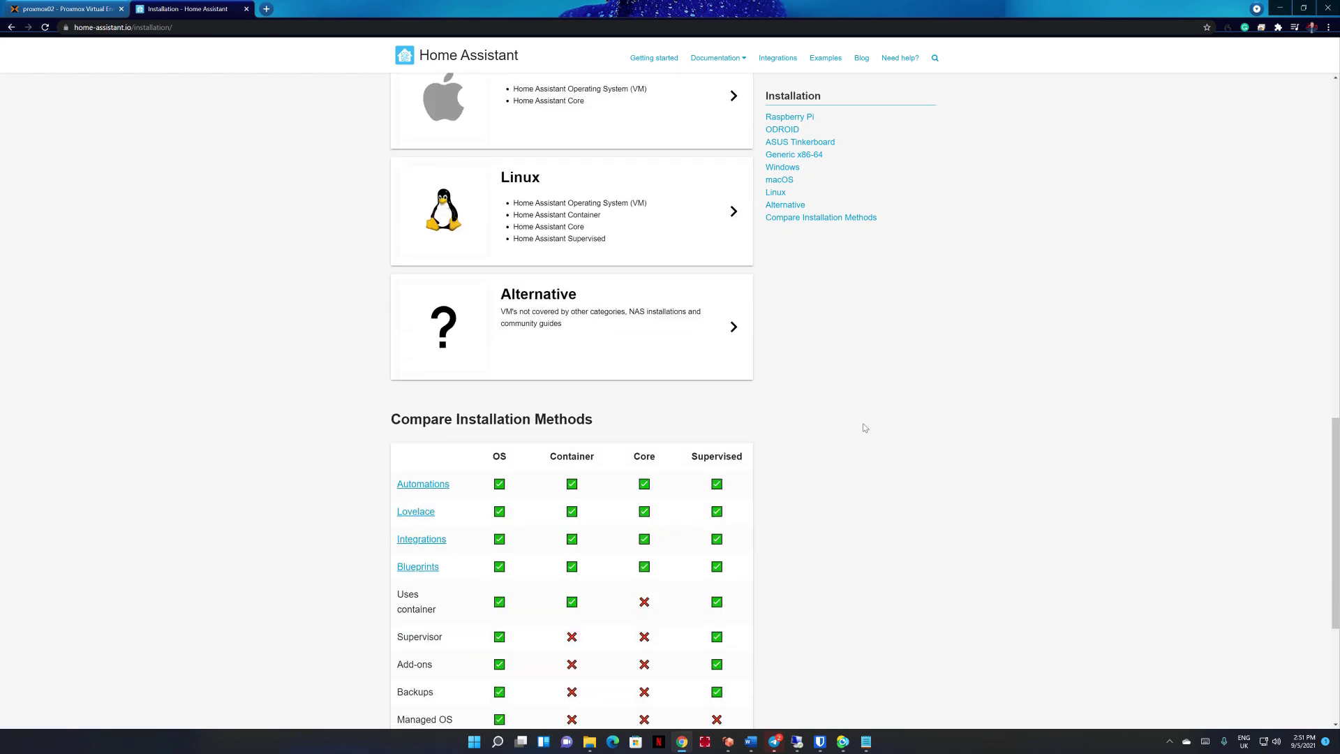
left_click(621, 306)
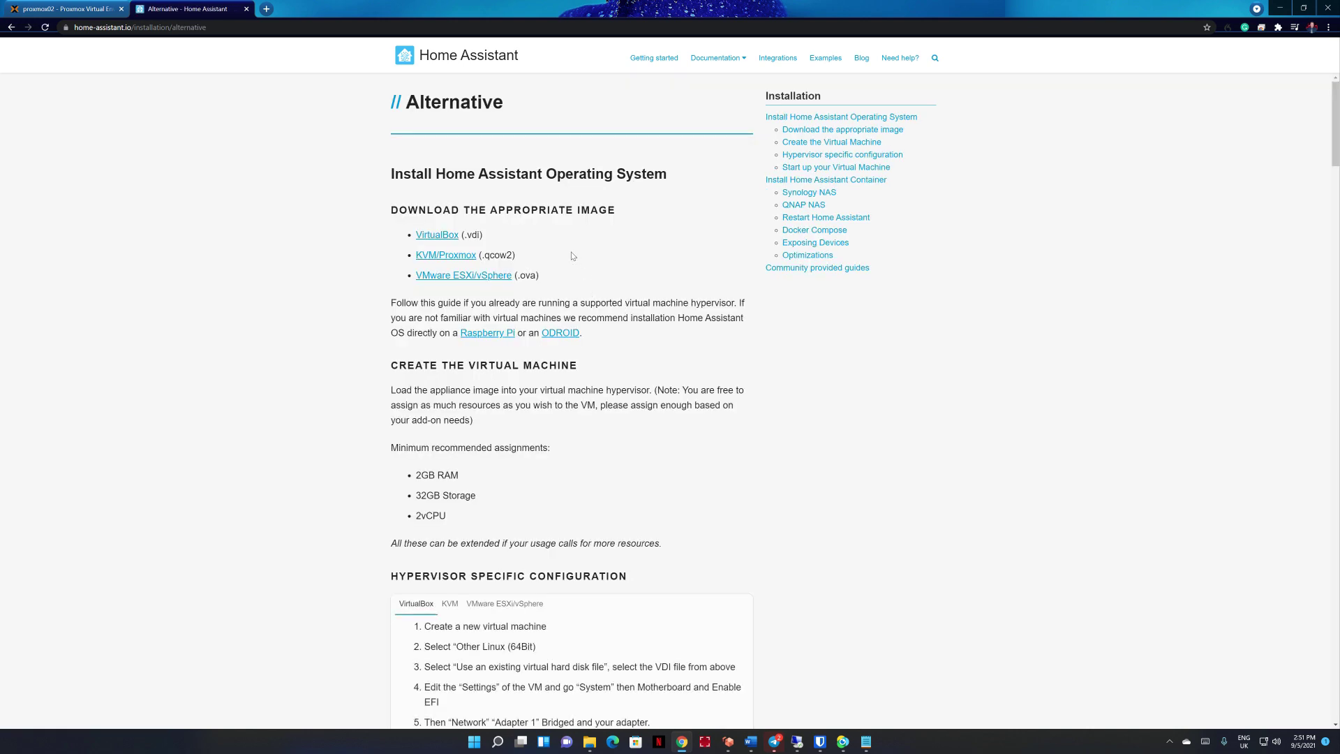
right_click(461, 257)
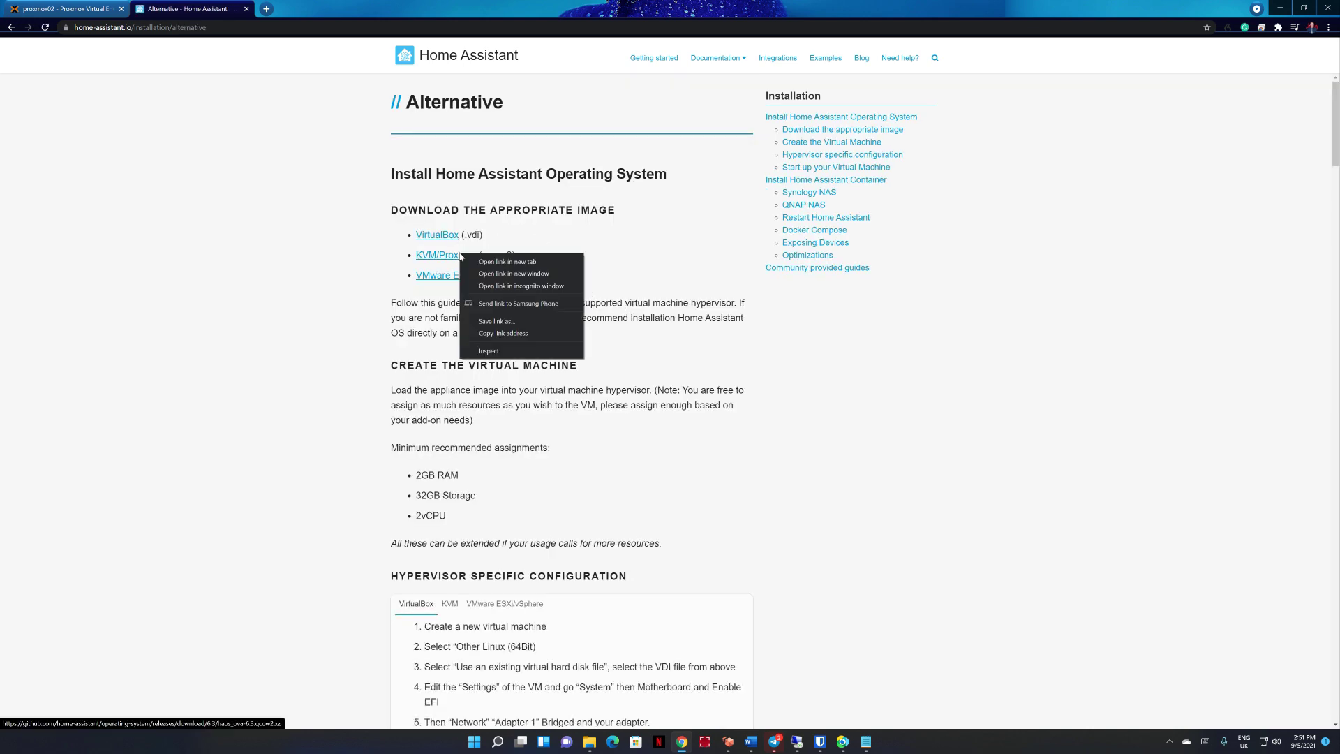
left_click(506, 333)
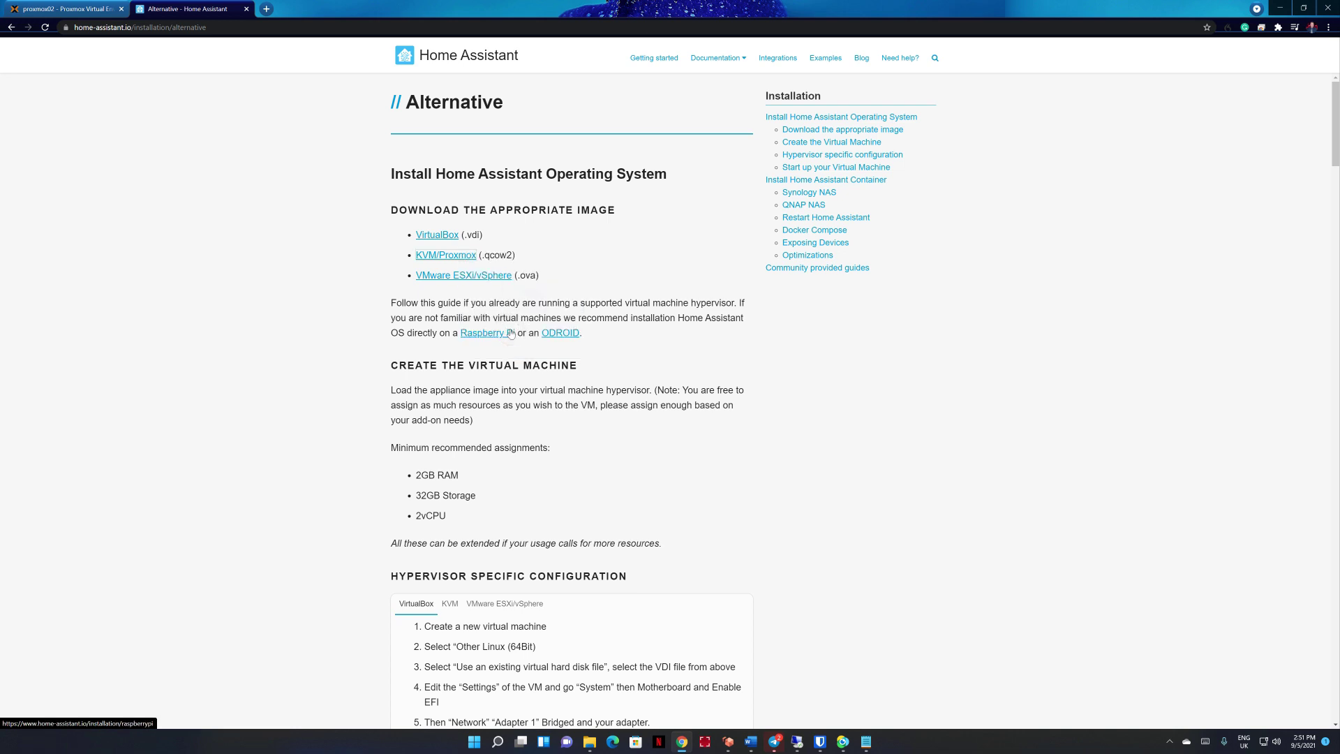
Step: Return to Proxmox, open a shell on node proxmox02, and move the console window clear of the browser tabs
left_click(86, 13)
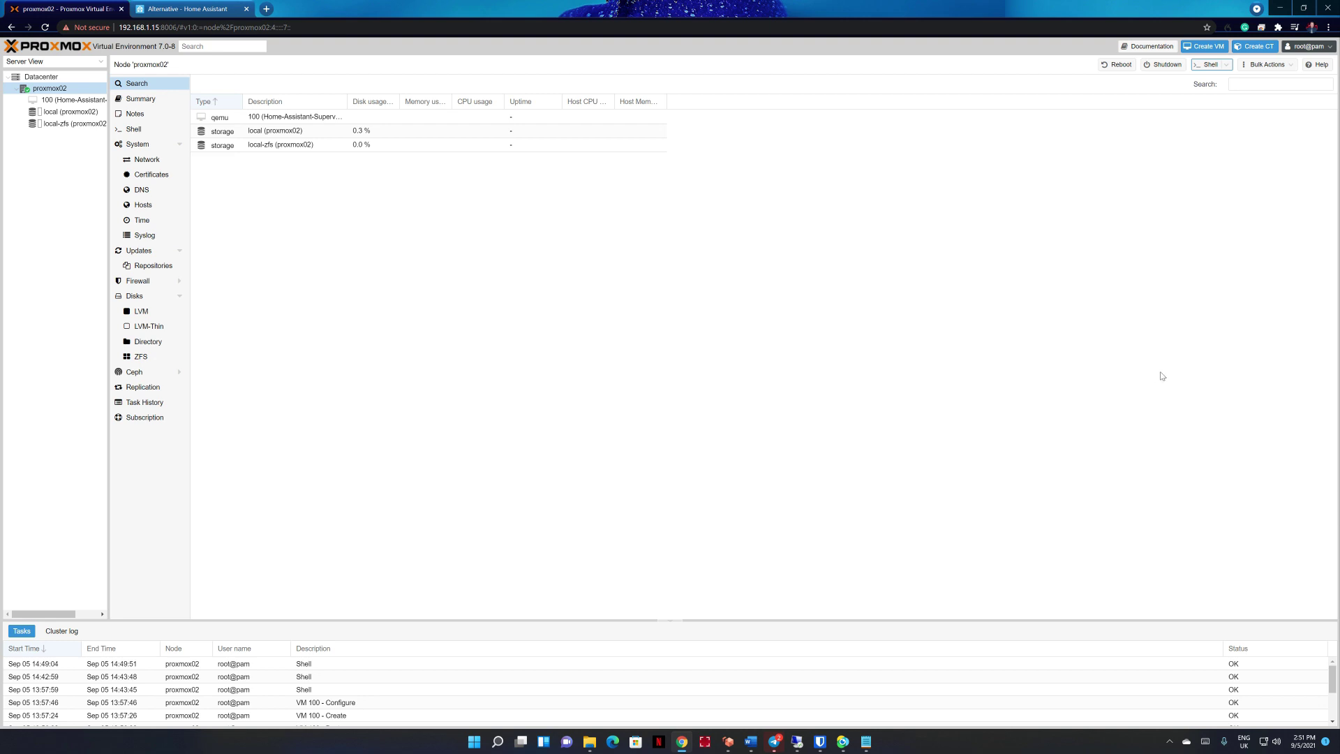
left_click(1207, 65)
left_click_drag(279, 7, 616, 276)
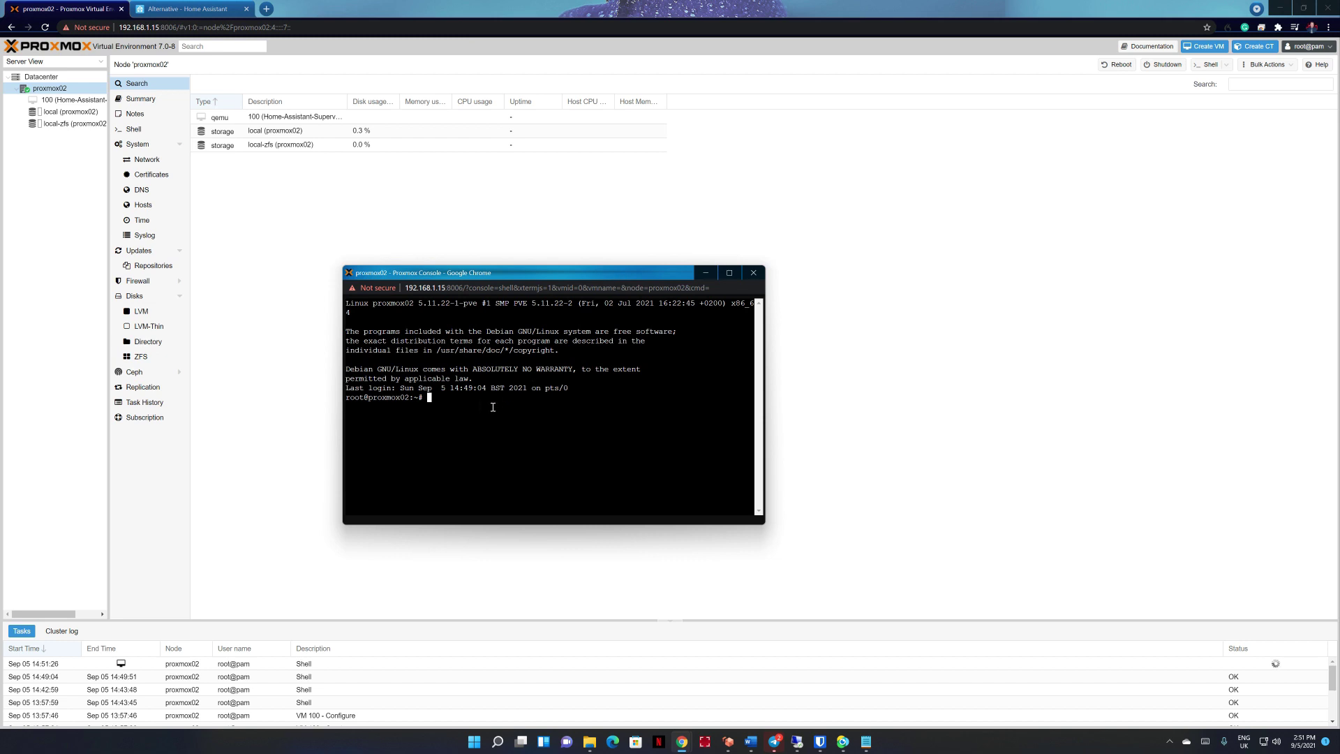
type("wget")
right_click(492, 406)
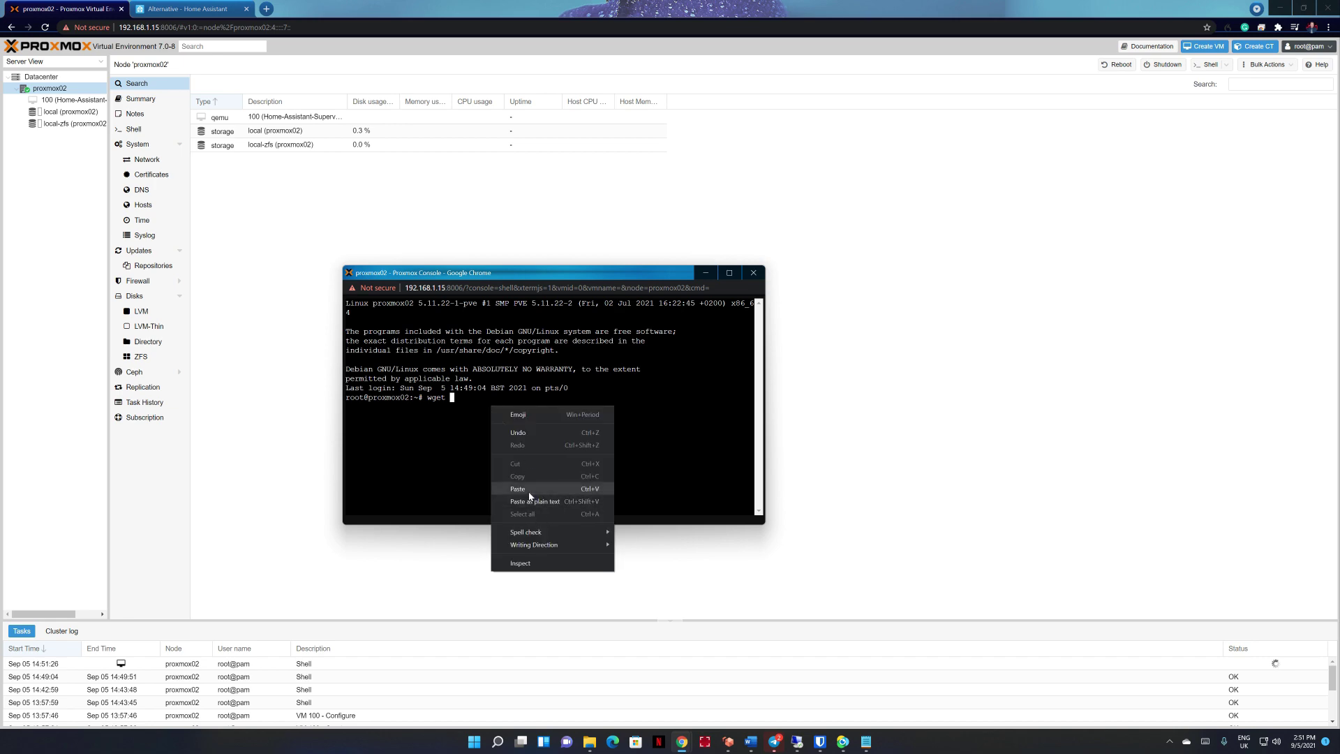
left_click(528, 490)
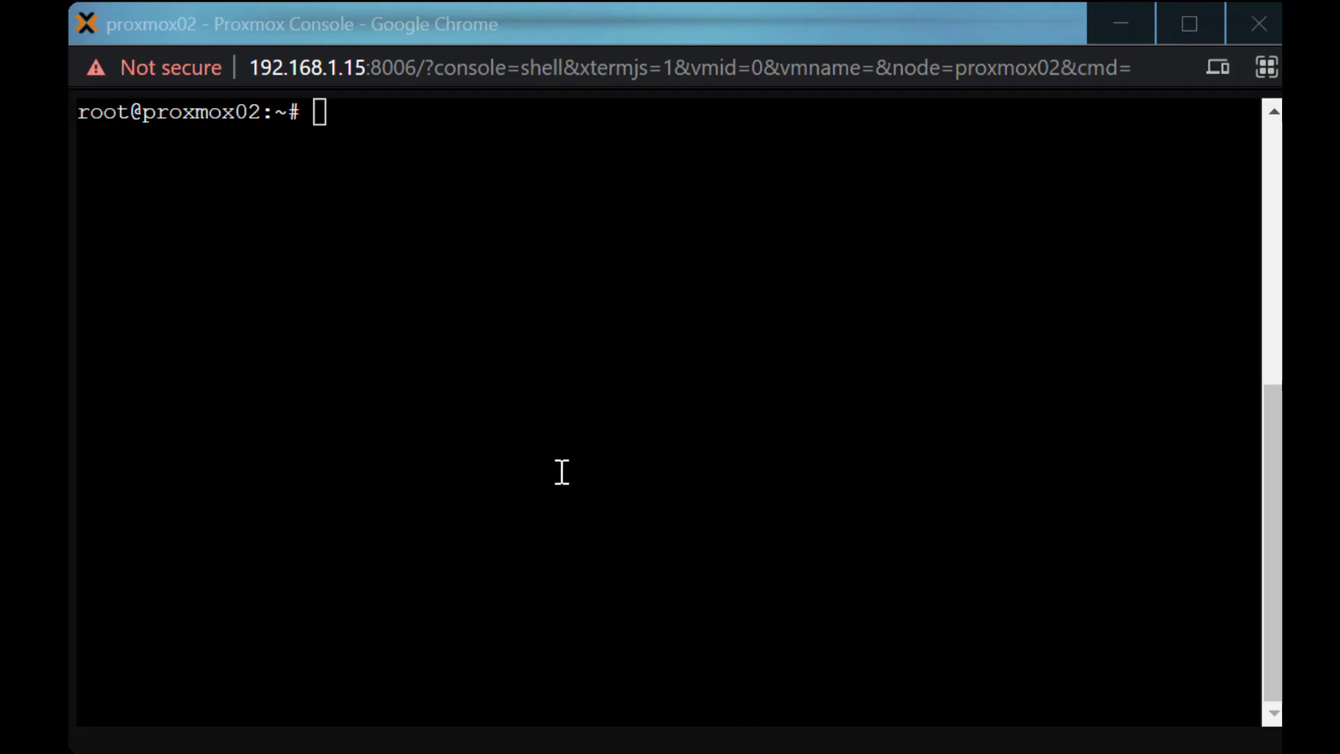
Step: Download haos_ova-6.3.qcow2.xz to the Proxmox node with wget, using the copied GitHub release link
left_click(513, 429)
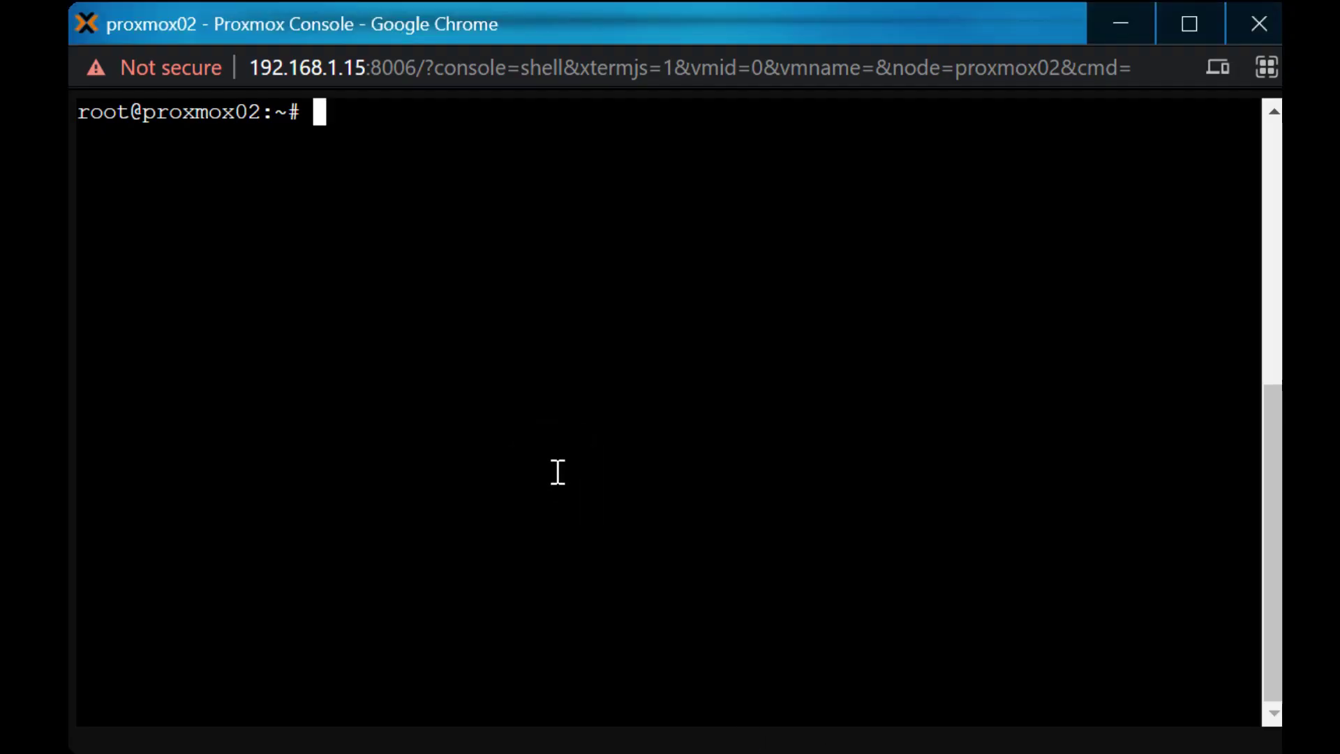
type("wget")
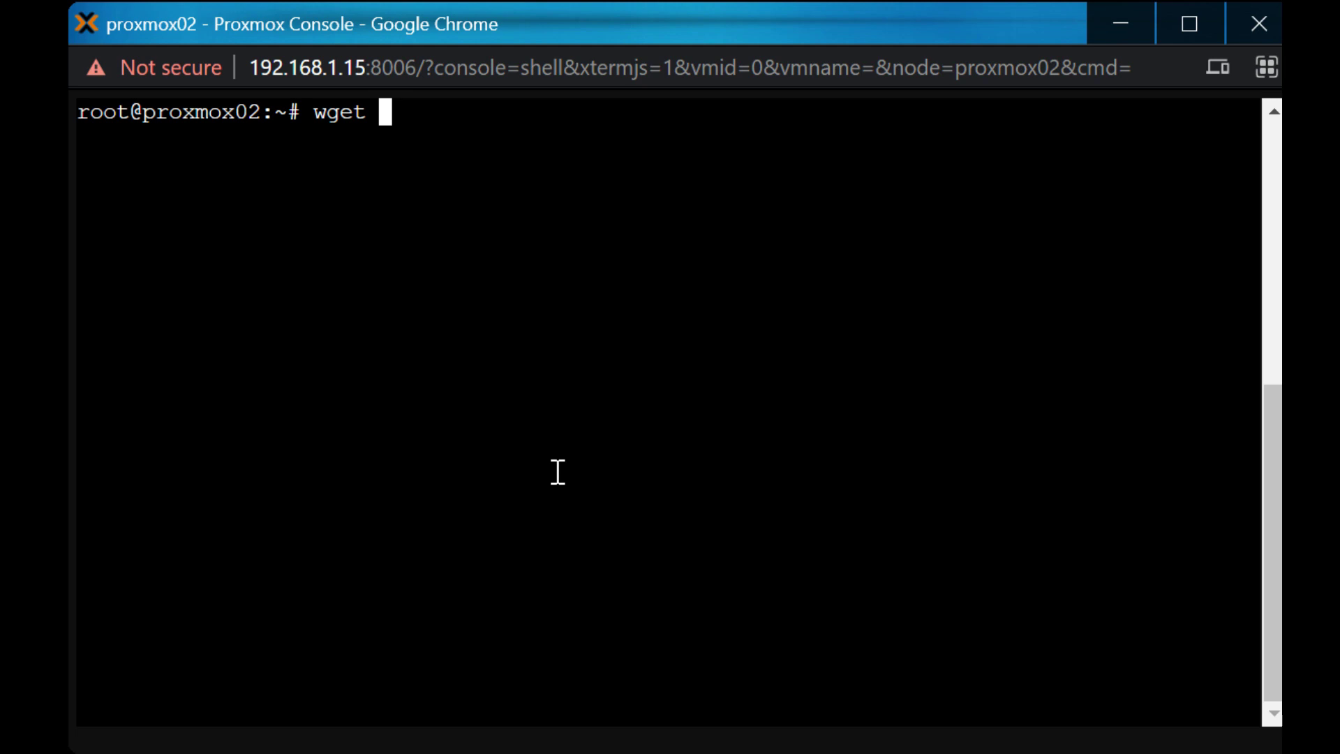
right_click(654, 701)
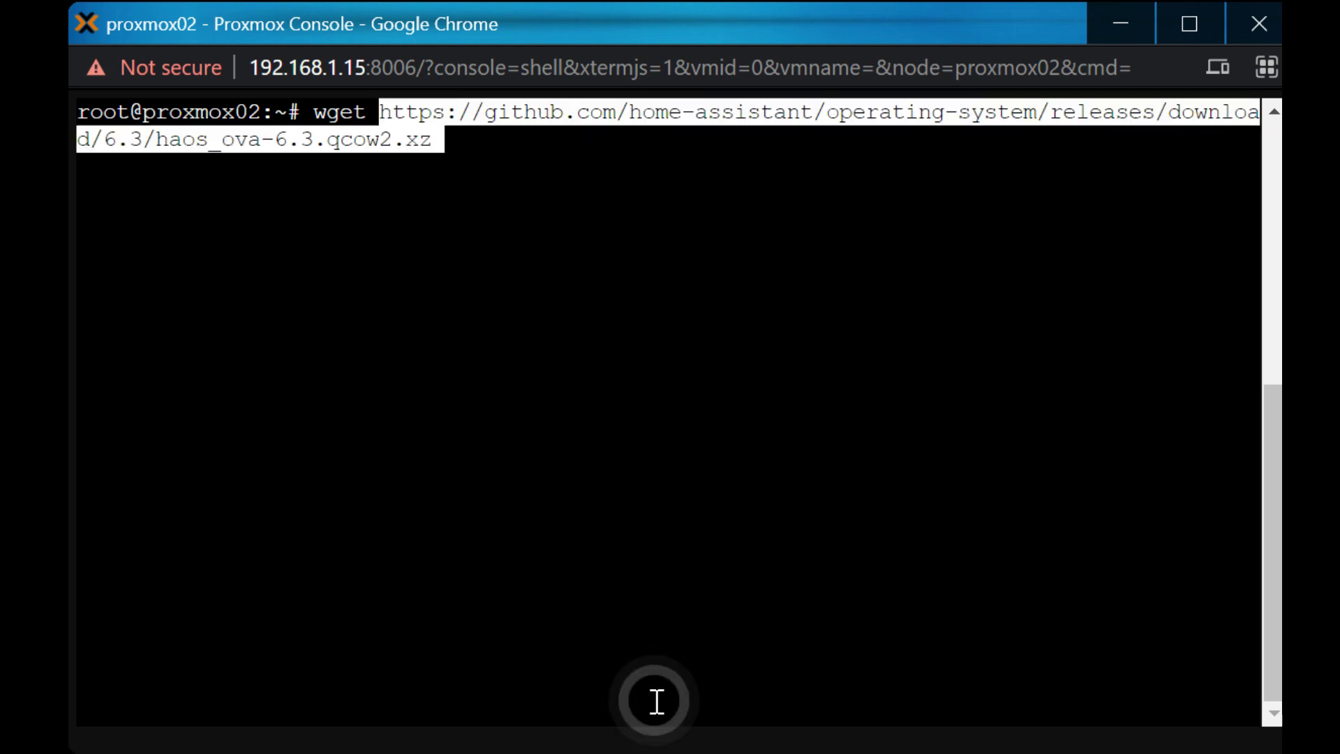
left_click(505, 185)
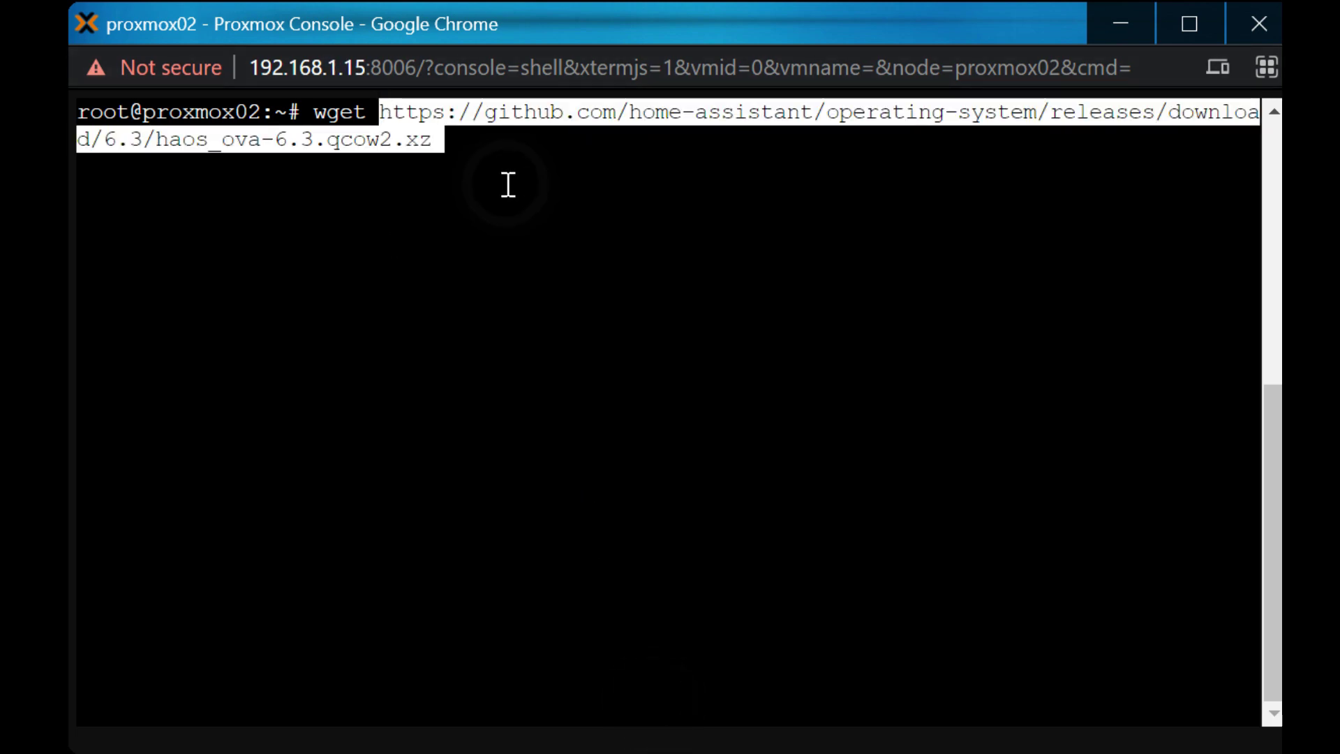
key("Return")
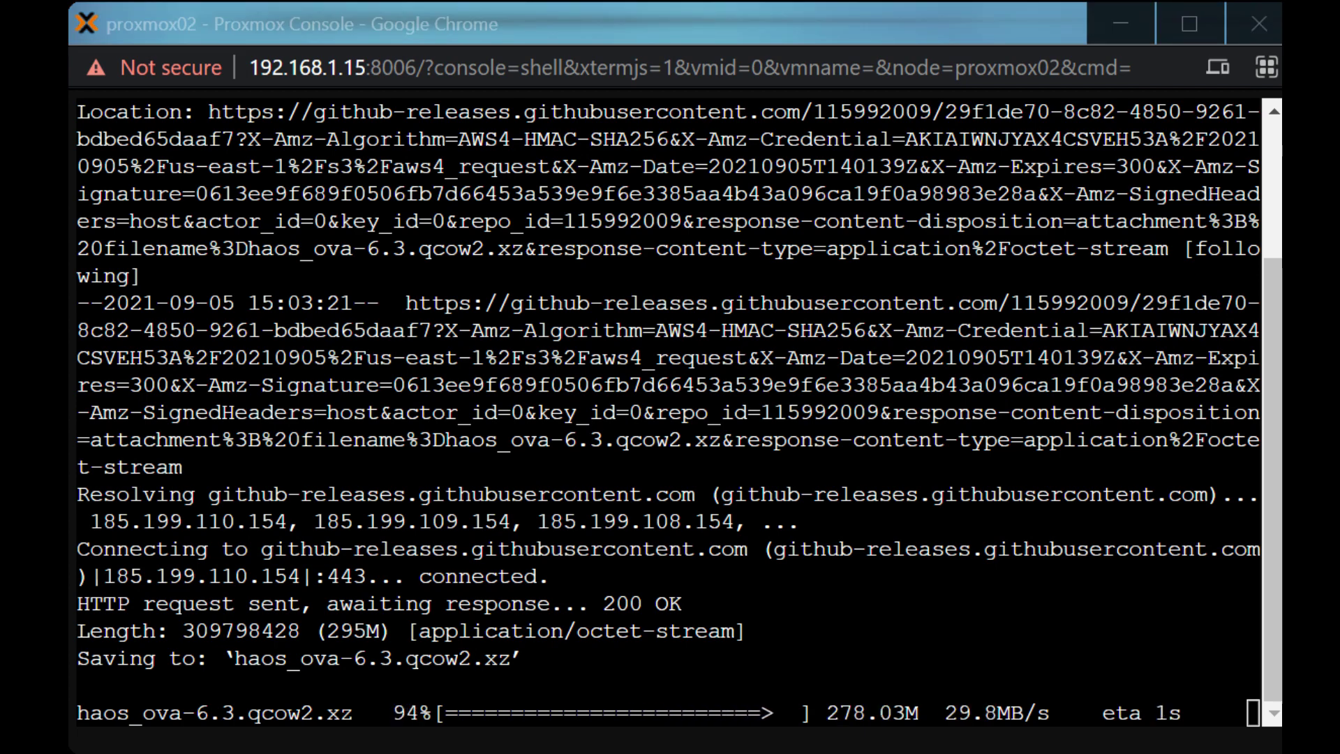
Step: Decompress haos_ova-6.3.qcow2.xz in the node shell using xz with verbose output
left_click(614, 730)
type("xz -d -v haos_ova-6.3.qcow2.xz")
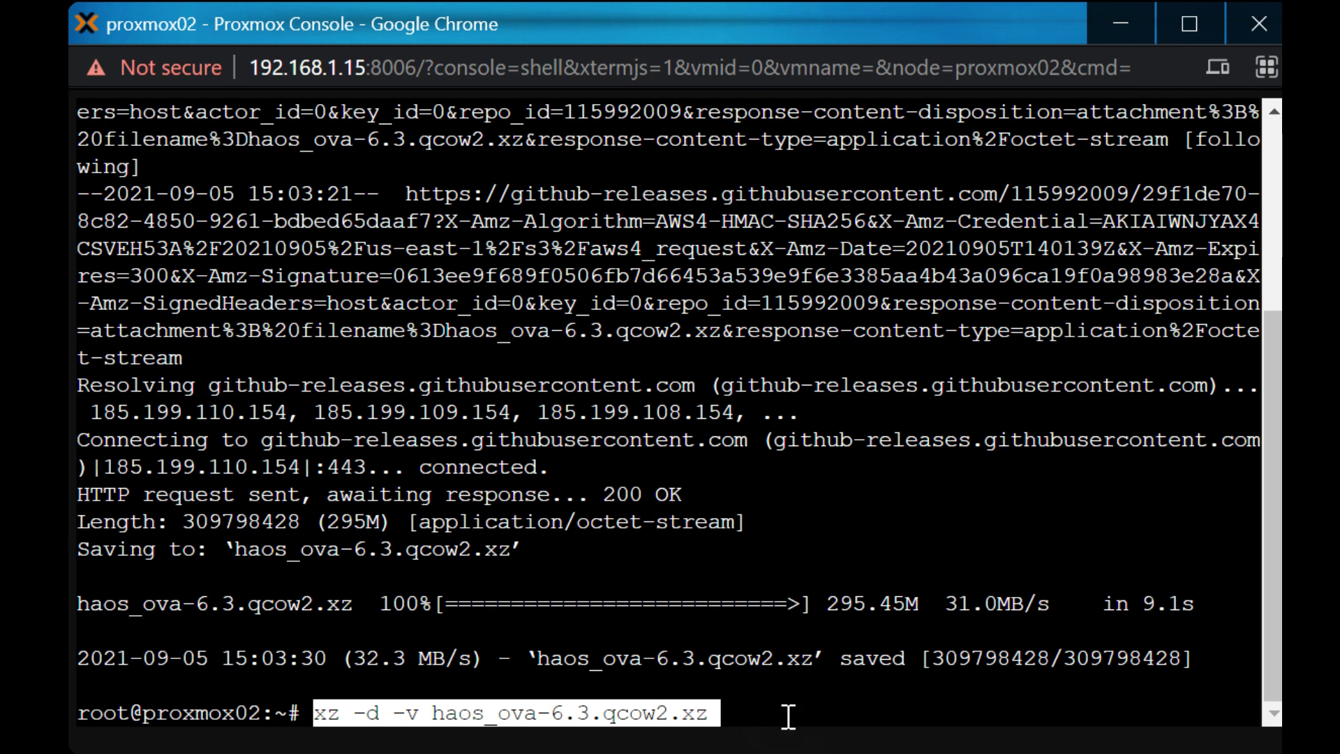
key("Return")
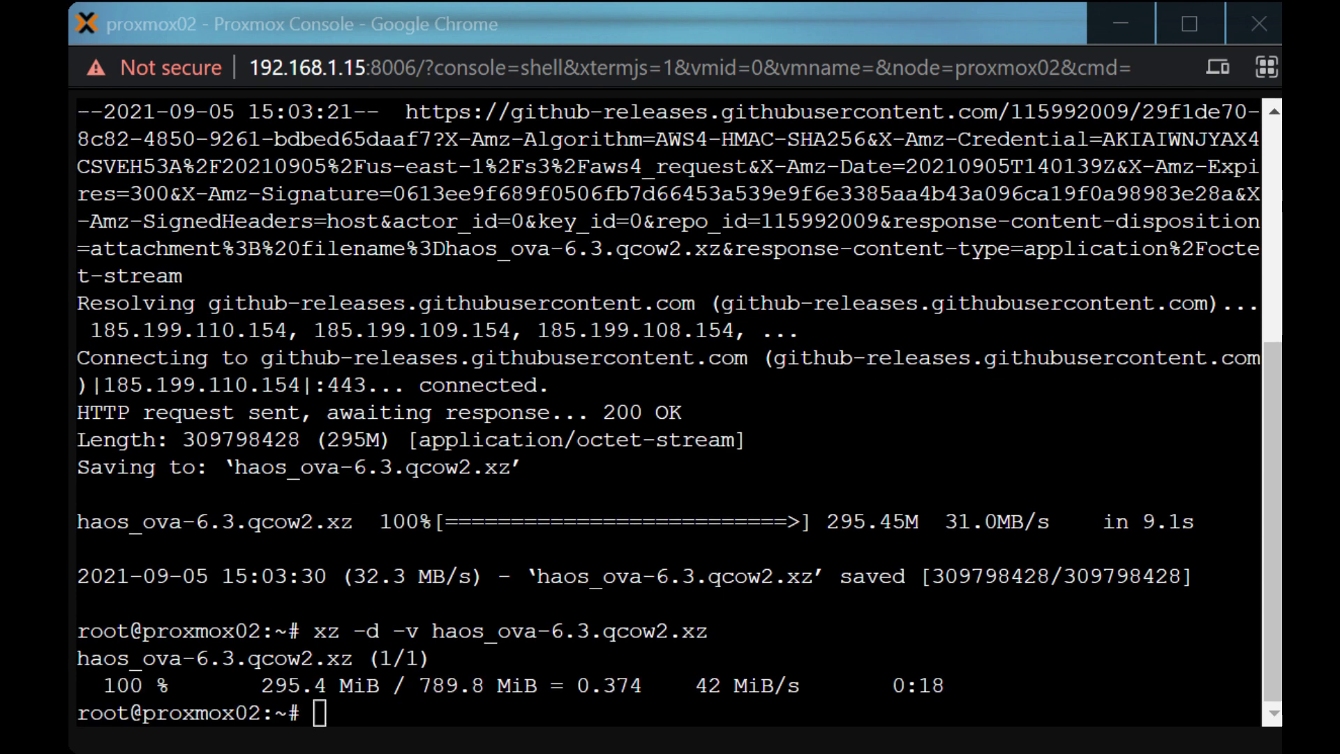
Step: Import ./haos_ova-6.3.qcow2 as a disk for VM 100 on local-zfs in qcow2 format, using qm importdisk
left_click(395, 719)
type("qm importdisk 100 ./haos_ova-6.3.qcow2 local-zfs --format qcow2")
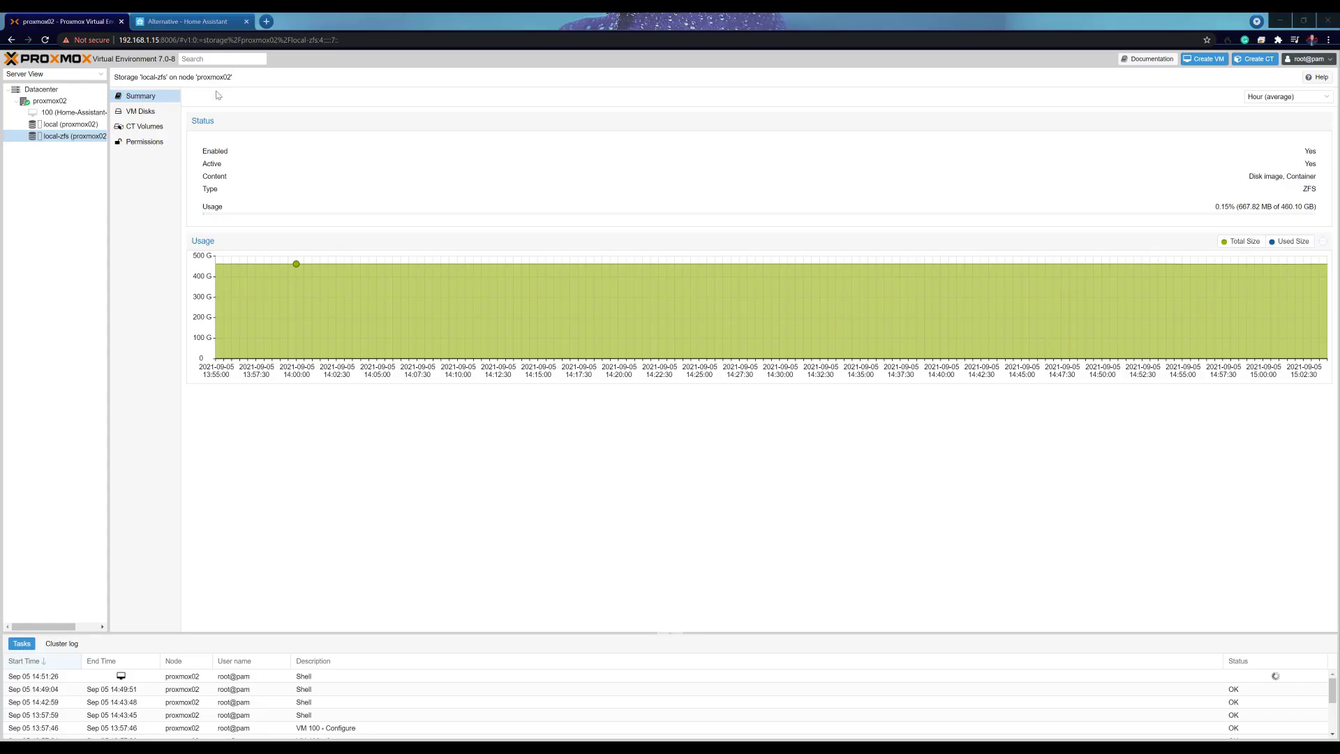
Step: Attach the unused disk local-zfs:vm-100-disk-0 to the Home-Assistant-Supervised VM as SCSI 0 with SSD emulation enabled
left_click(74, 112)
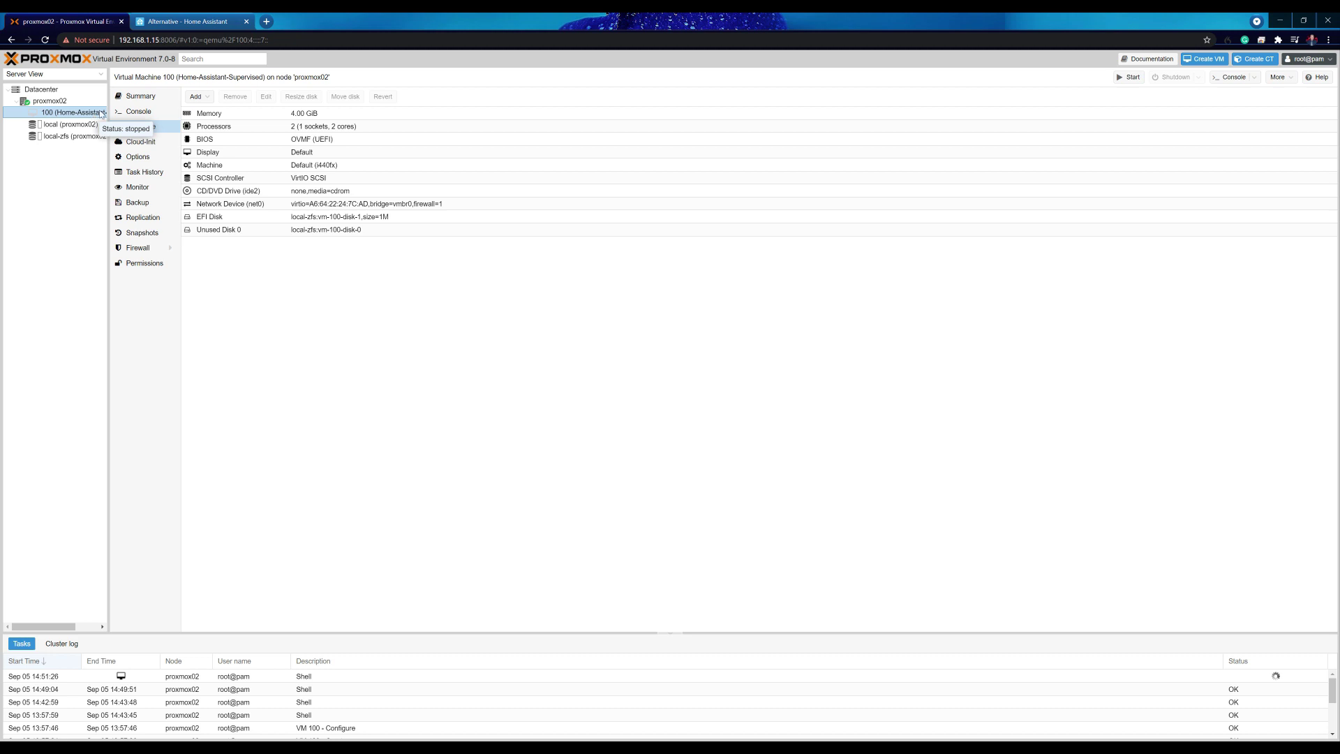
left_click(247, 230)
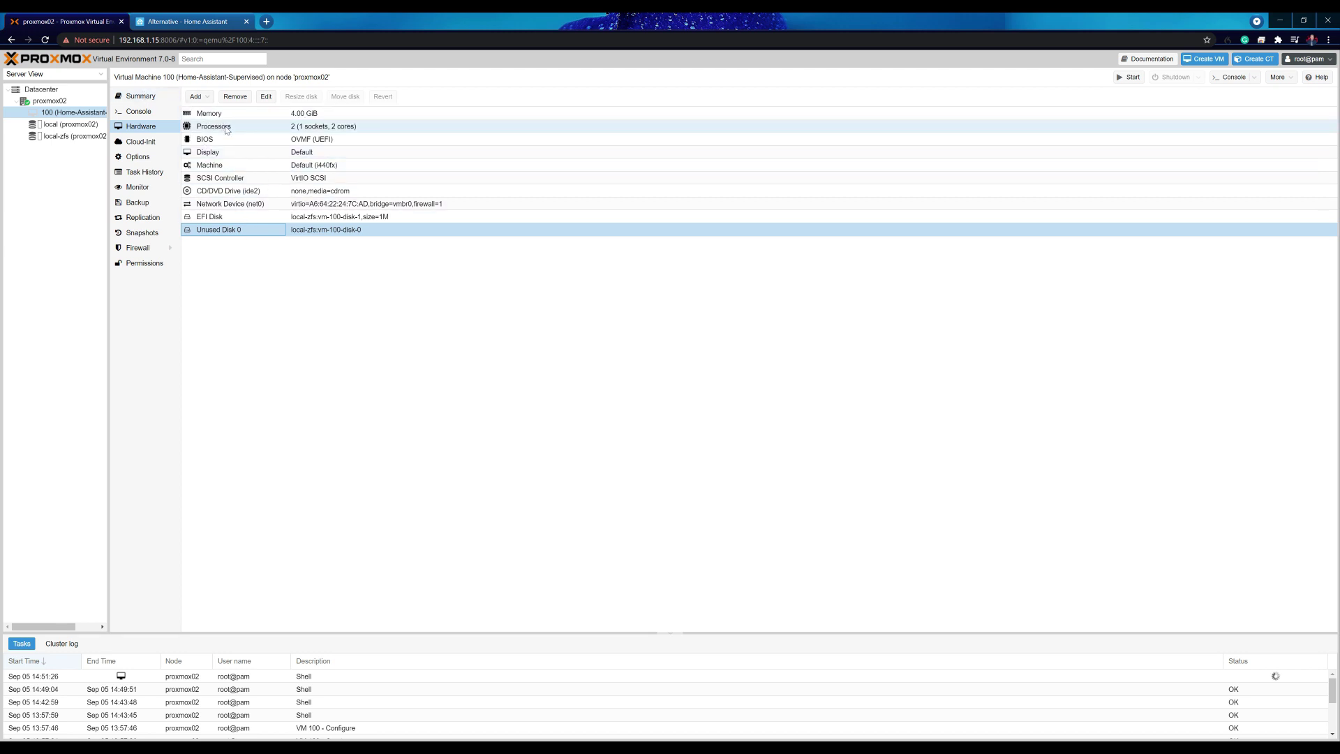
left_click(254, 229)
double_click(255, 230)
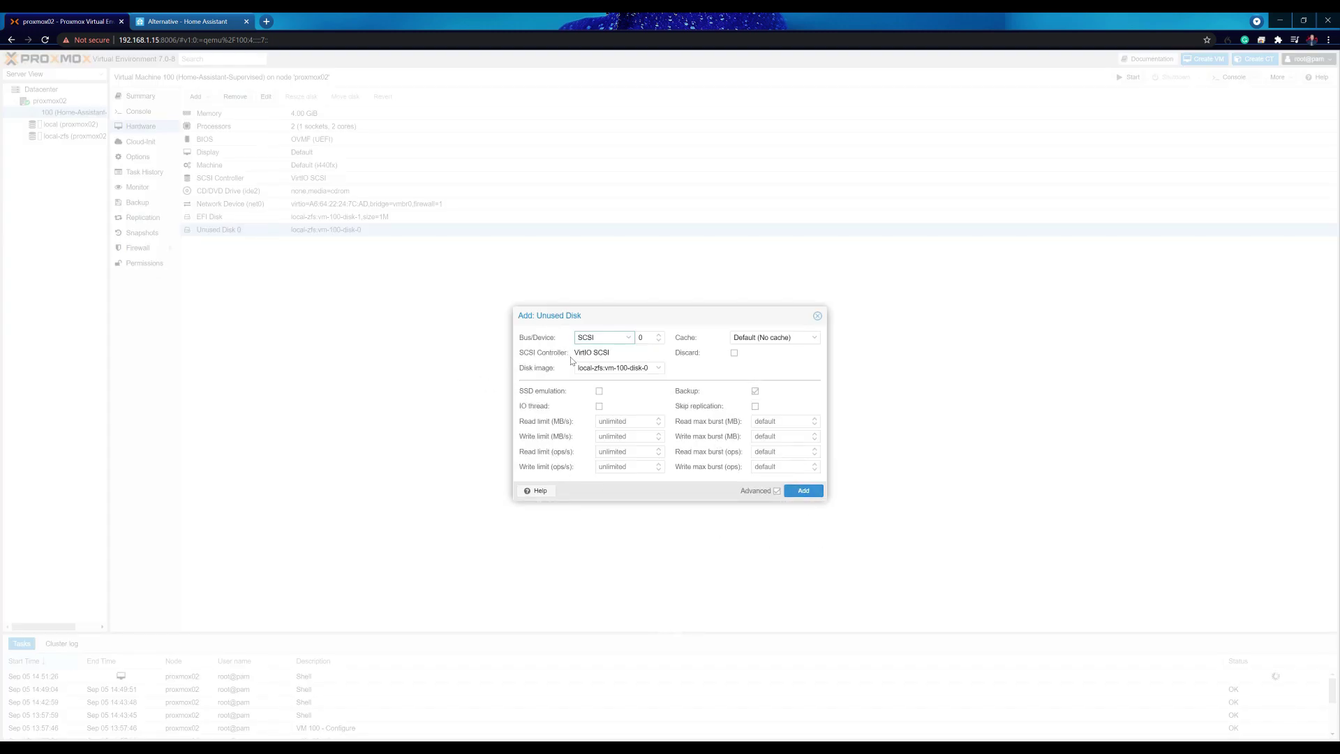
left_click(598, 391)
left_click(798, 491)
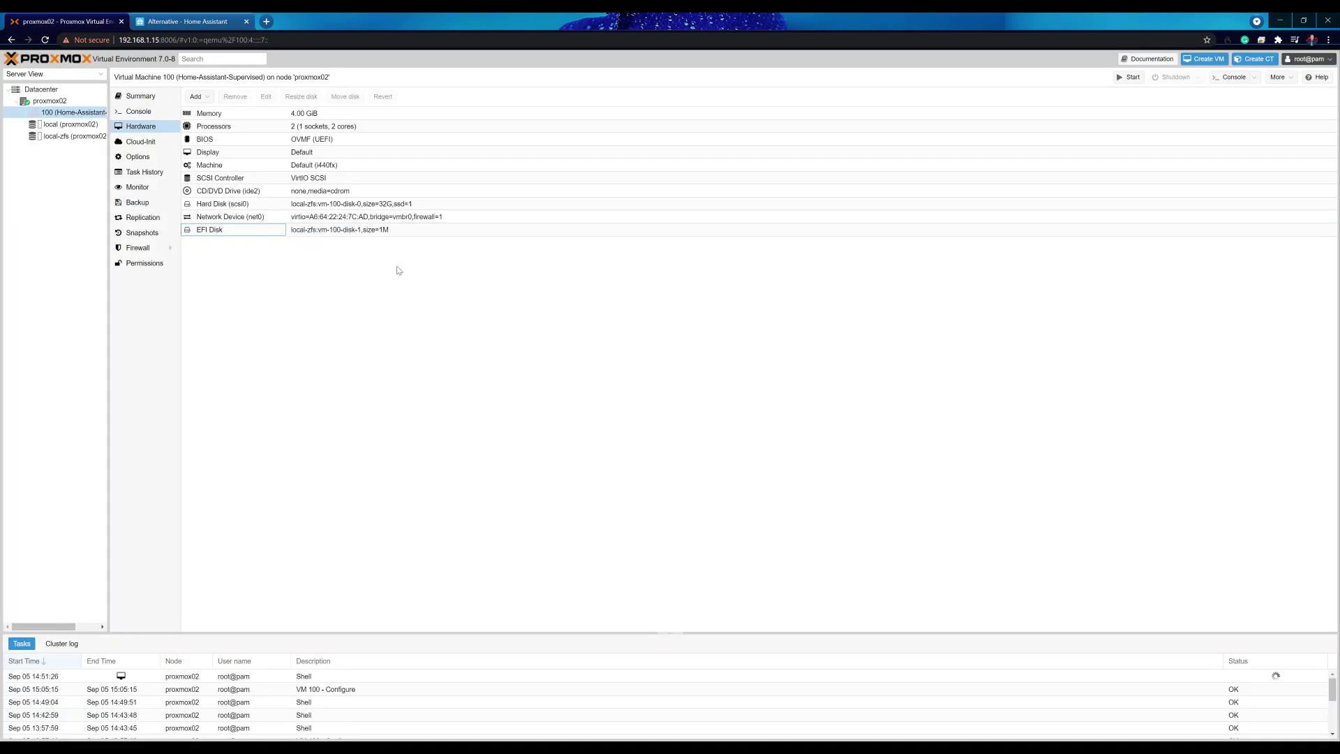
Step: Enable scsi0 in the virtual machine's boot order and move it to first place, ahead of ide2 and net0
left_click(145, 159)
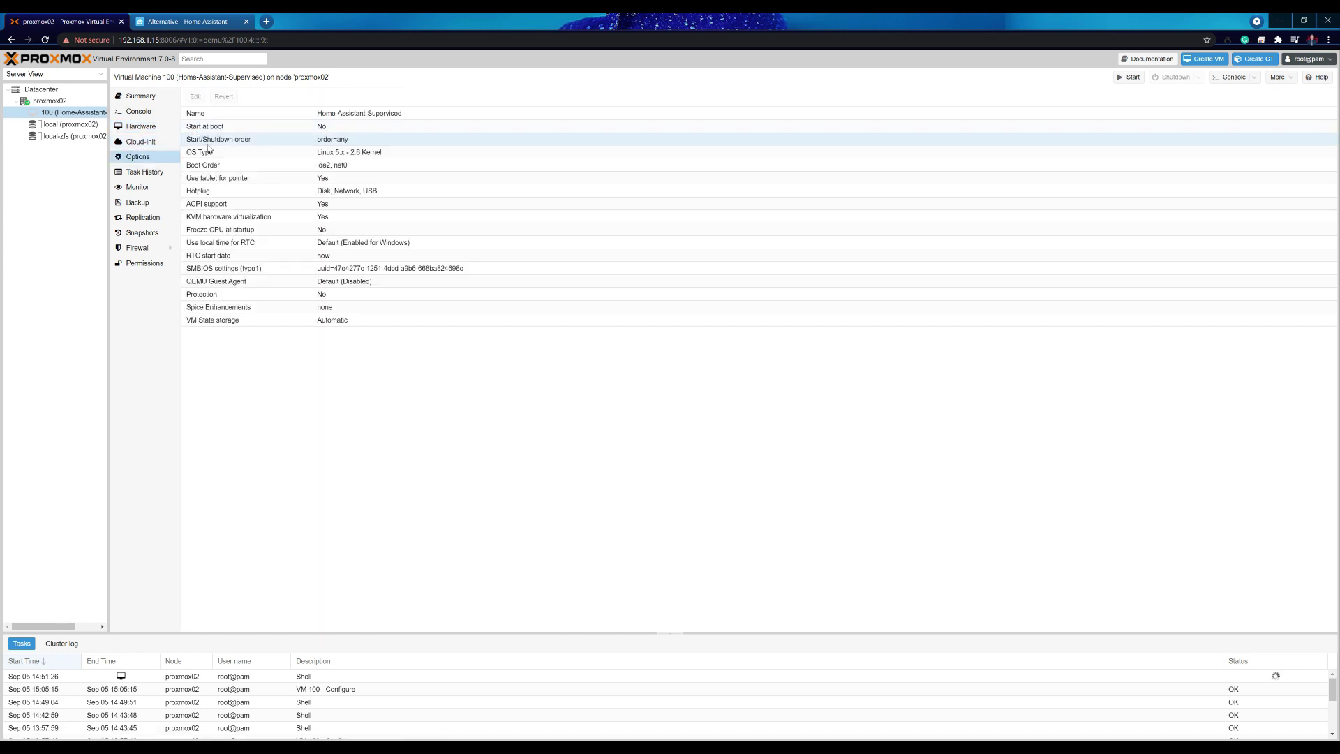
left_click(217, 164)
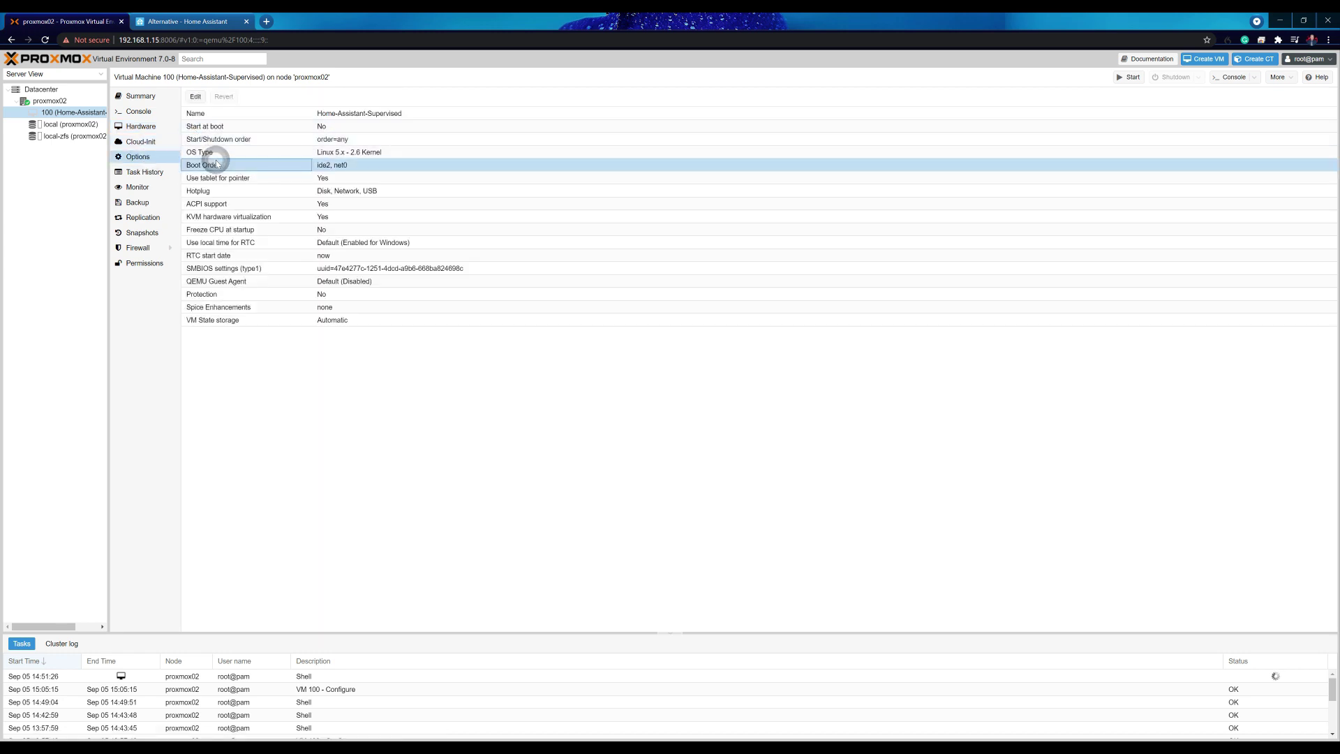
double_click(217, 164)
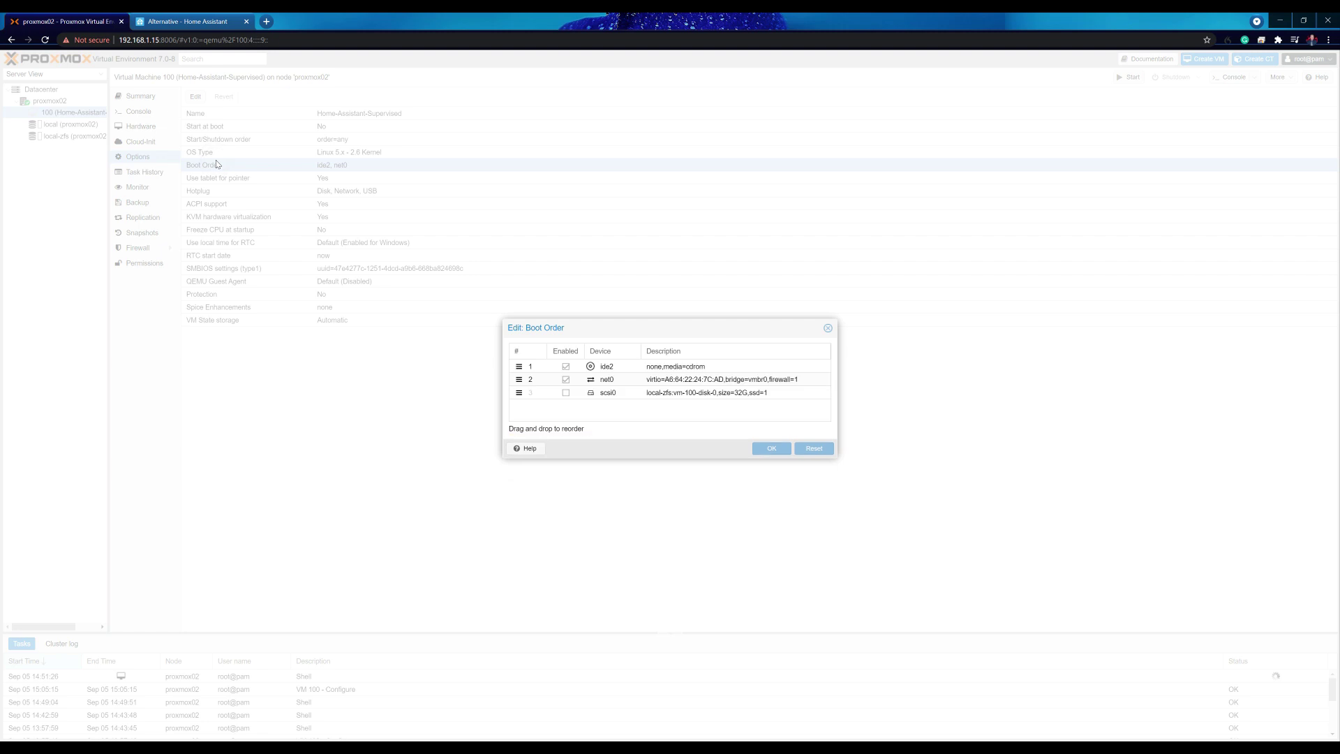
left_click(565, 392)
left_click_drag(526, 395, 519, 365)
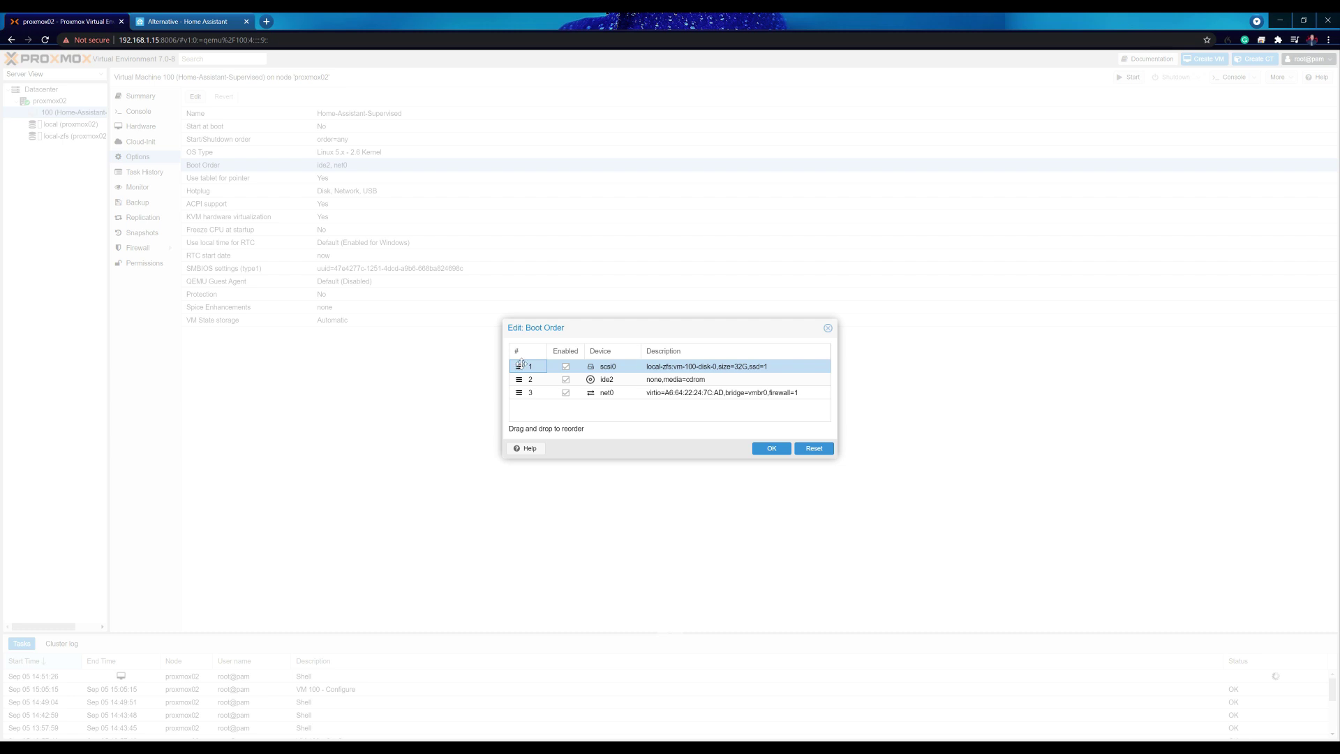
left_click(772, 448)
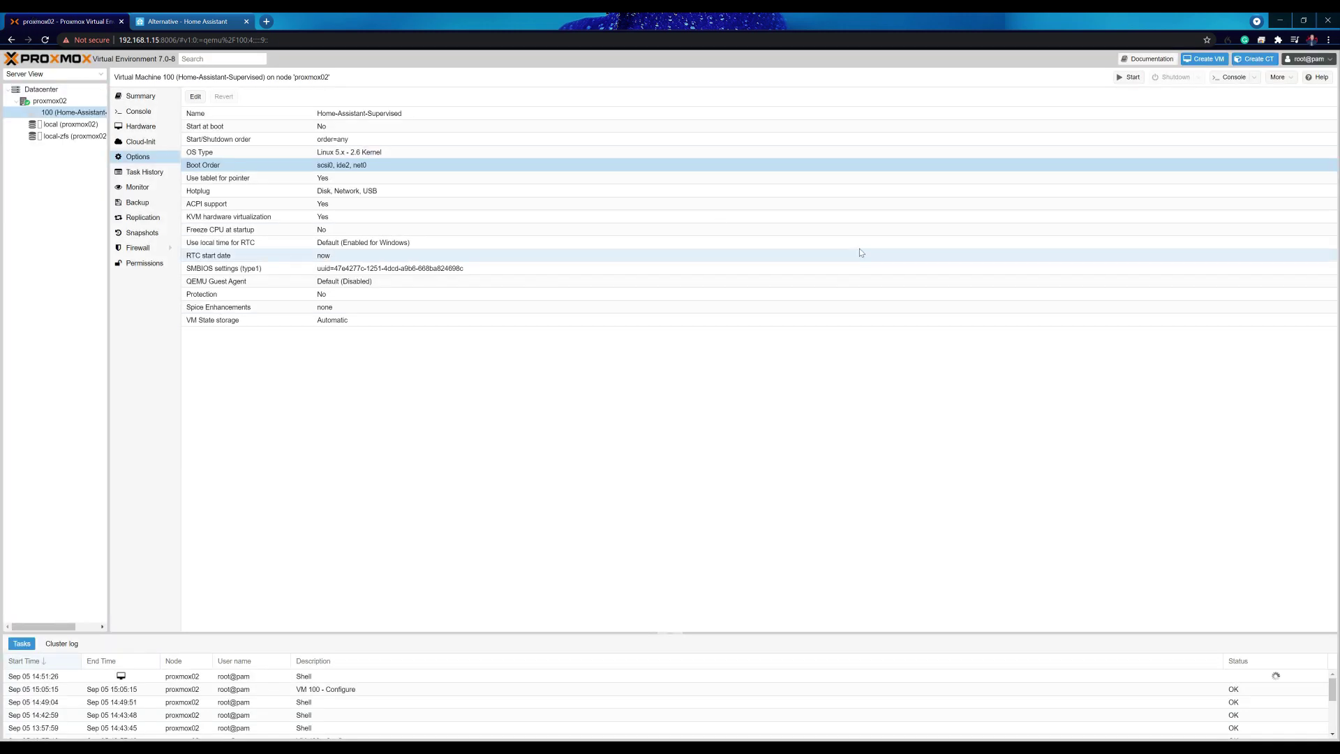
Step: Start the Home-Assistant-Supervised virtual machine and open its console
left_click(1126, 78)
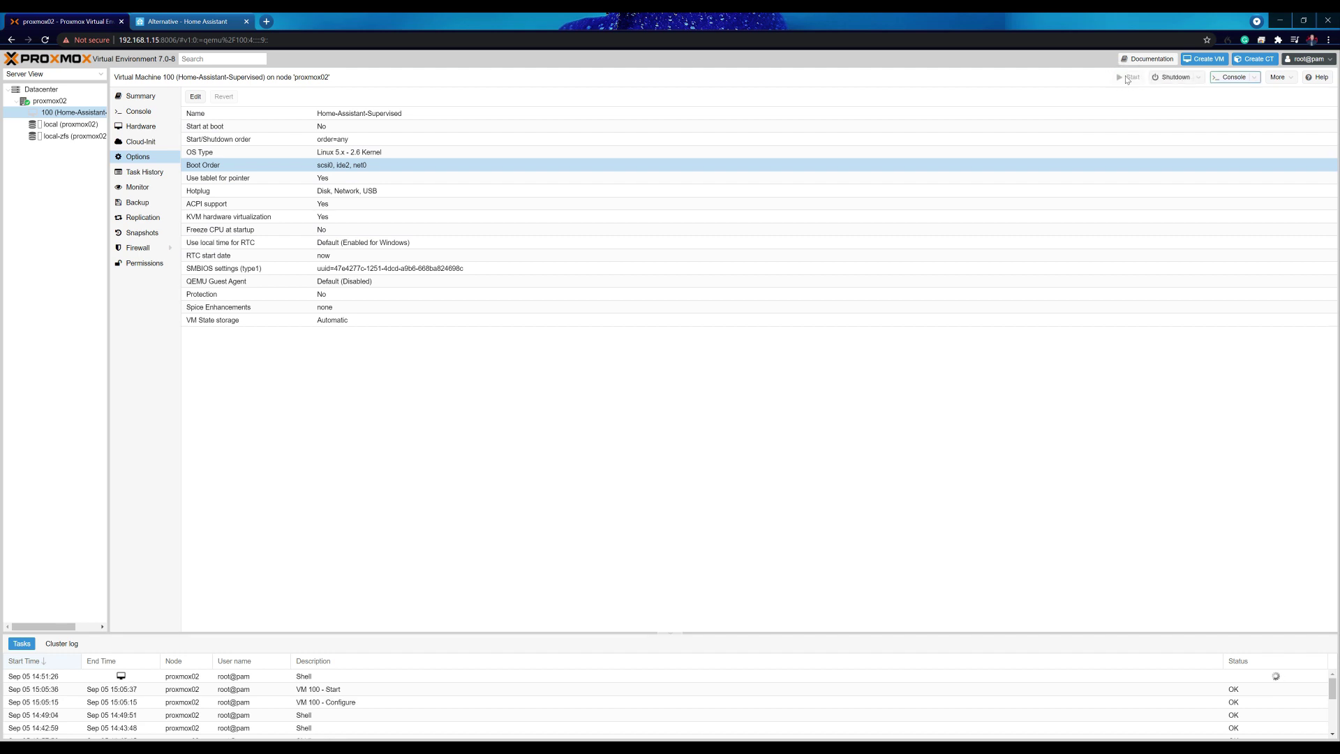
left_click(134, 113)
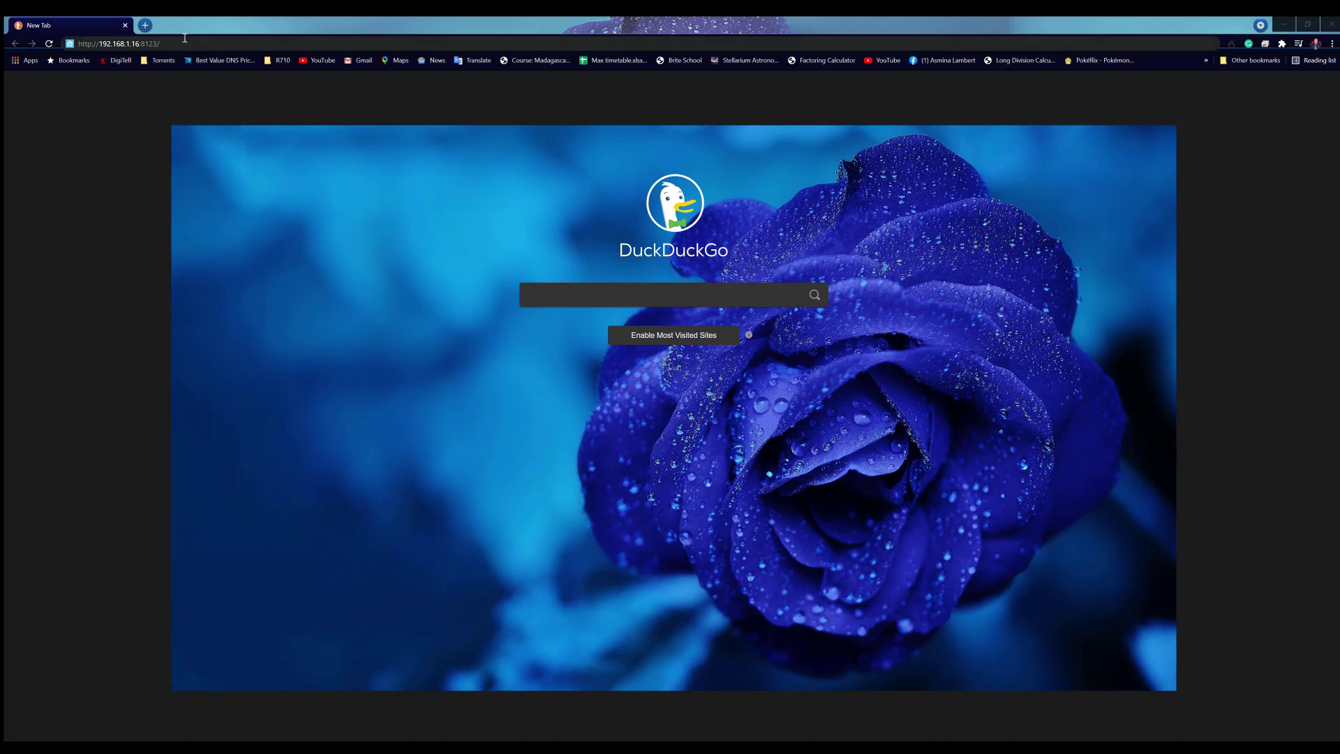
Step: Open the Home Assistant web interface at 192.168.1.16:8123 in the browser's new tab
left_click(185, 37)
key("Return")
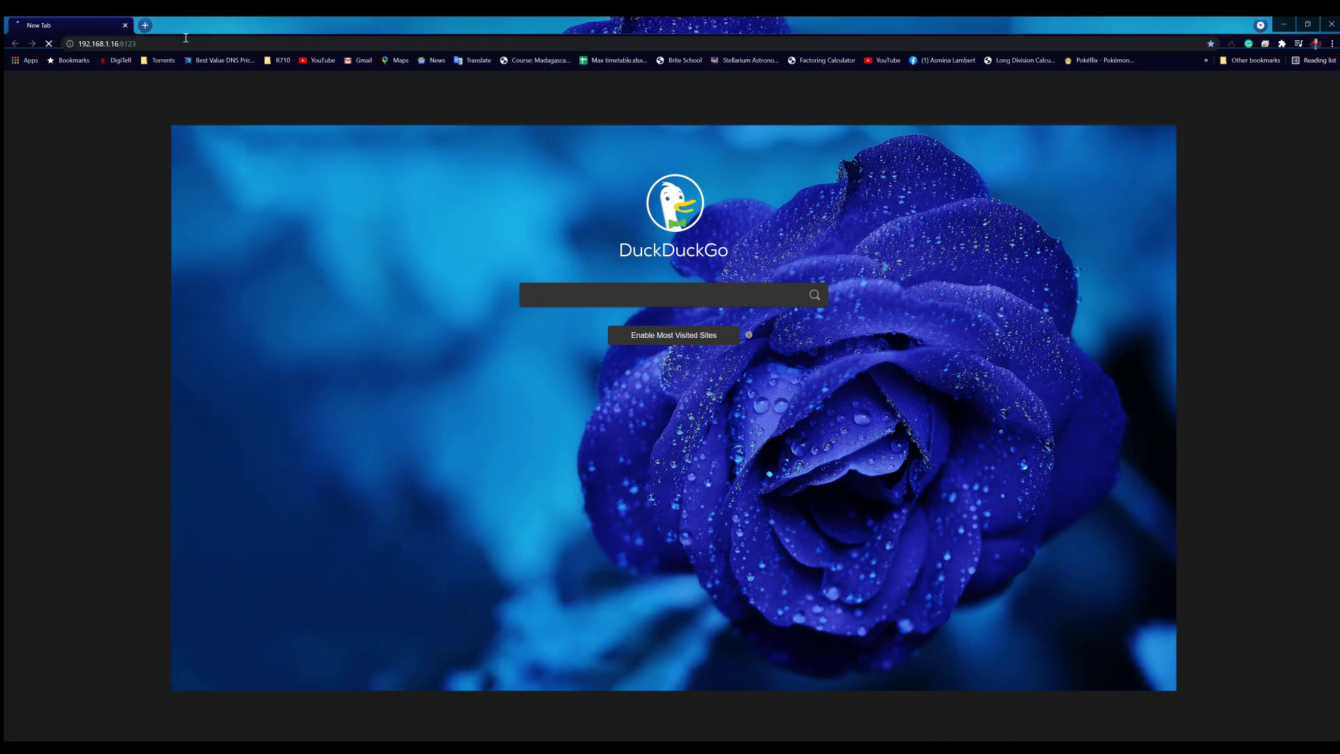